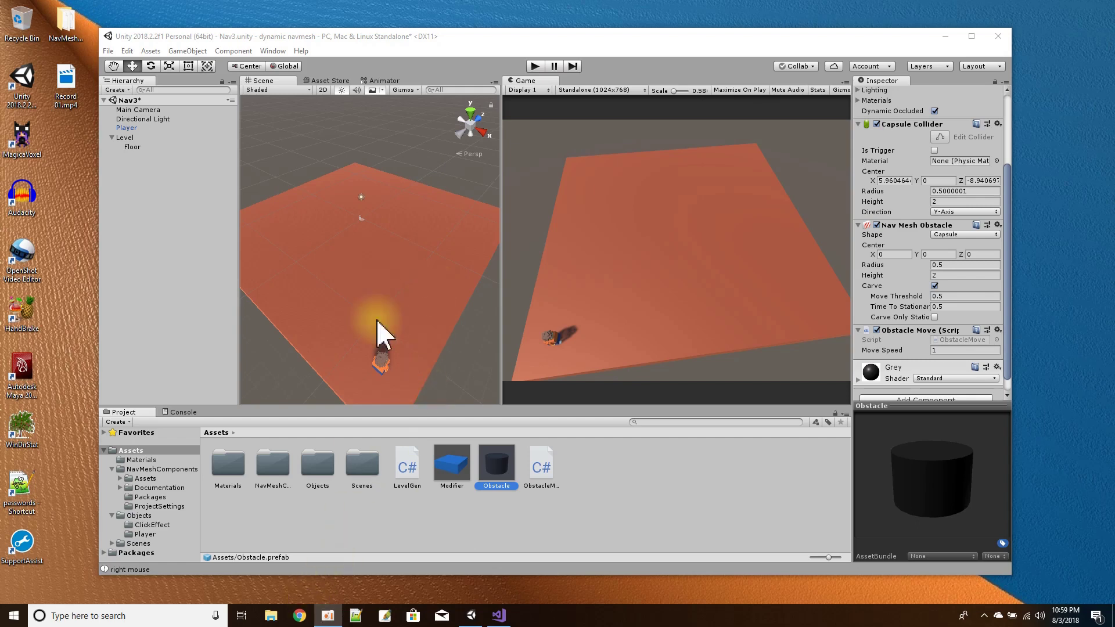
Search Google for 'unity navmeshcomponents' in Chrome.
click(246, 36)
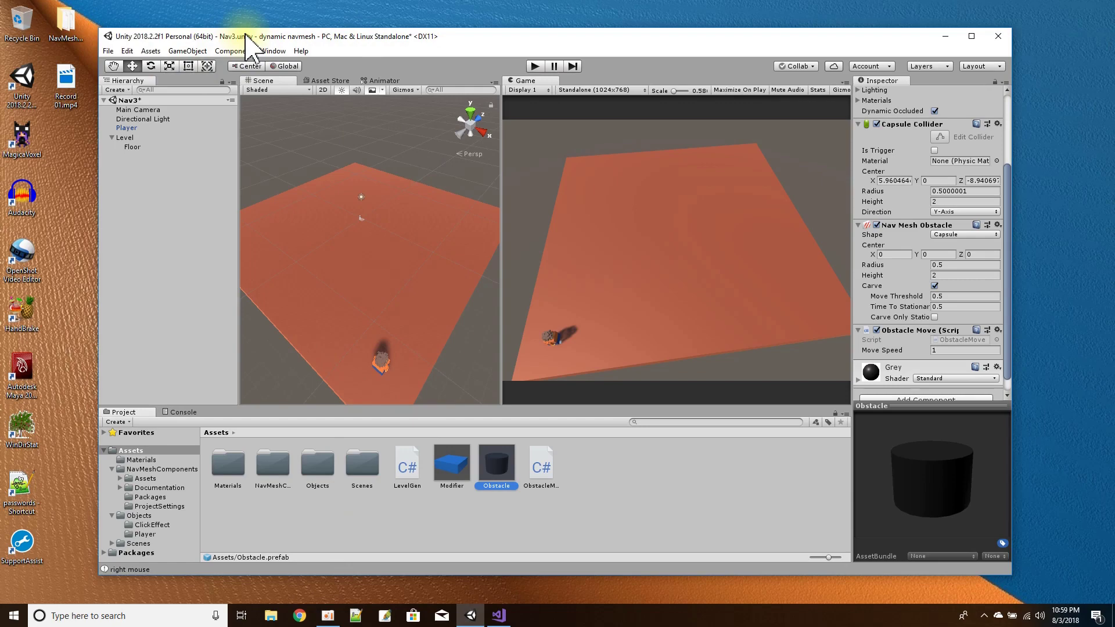
click(299, 615)
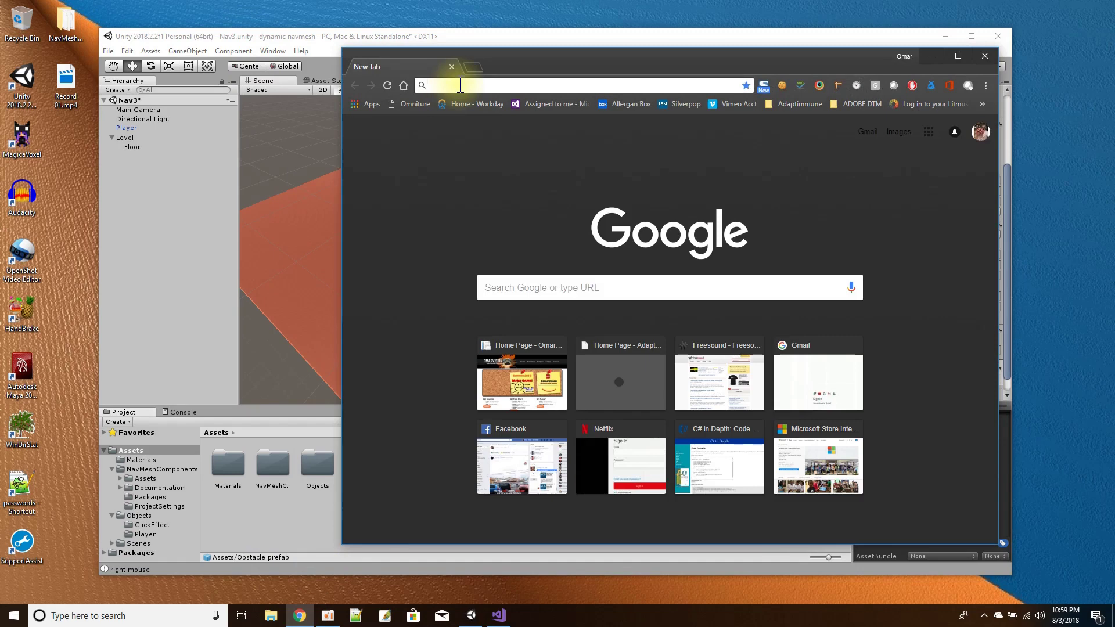
text(unity )
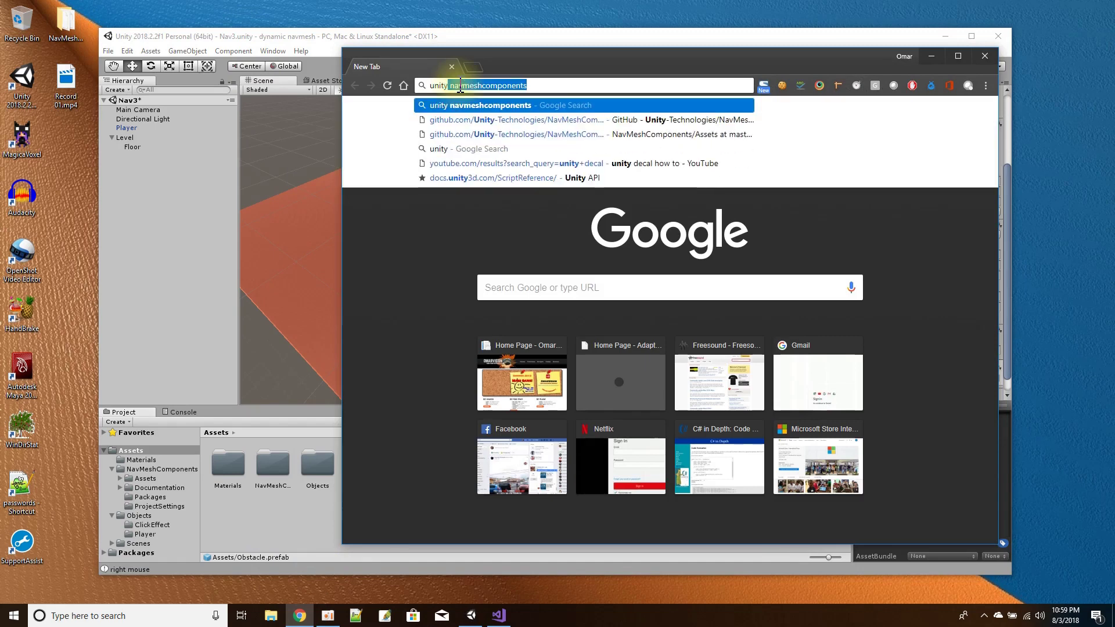
text(na)
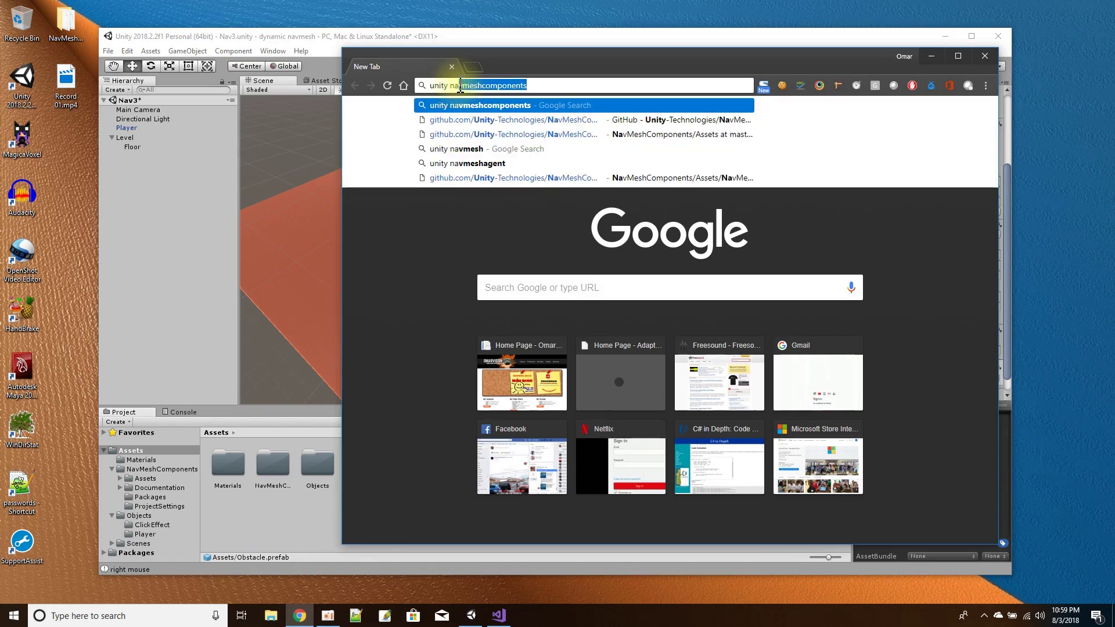
text(vmeshcomponents)
key(Return)
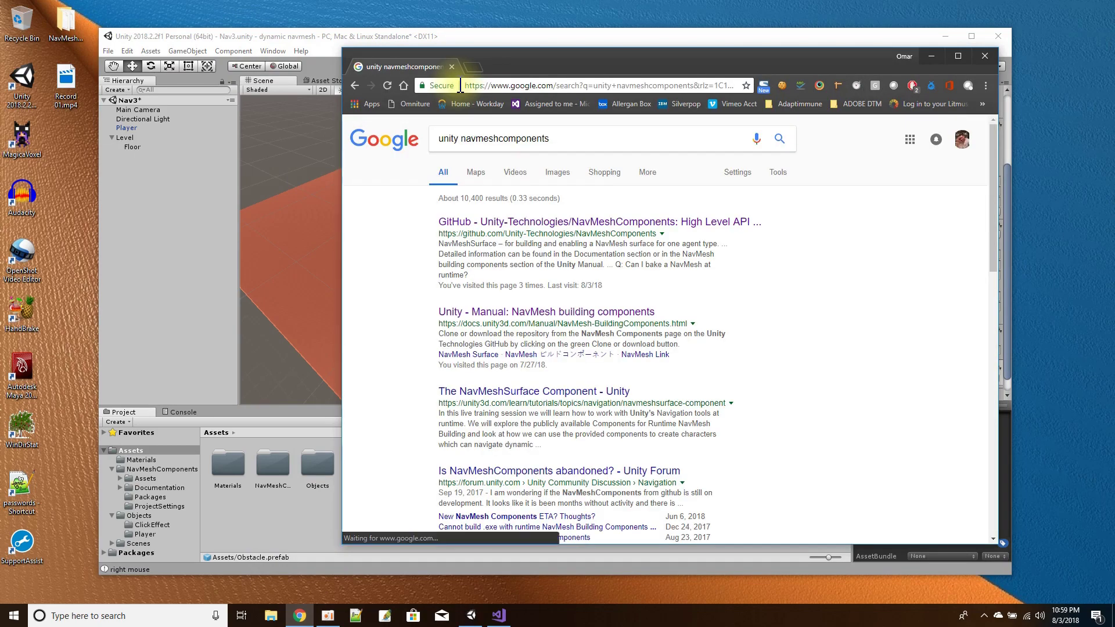
Open the Unity-Technologies NavMeshComponents GitHub repository and browse into its Assets folder.
click(537, 222)
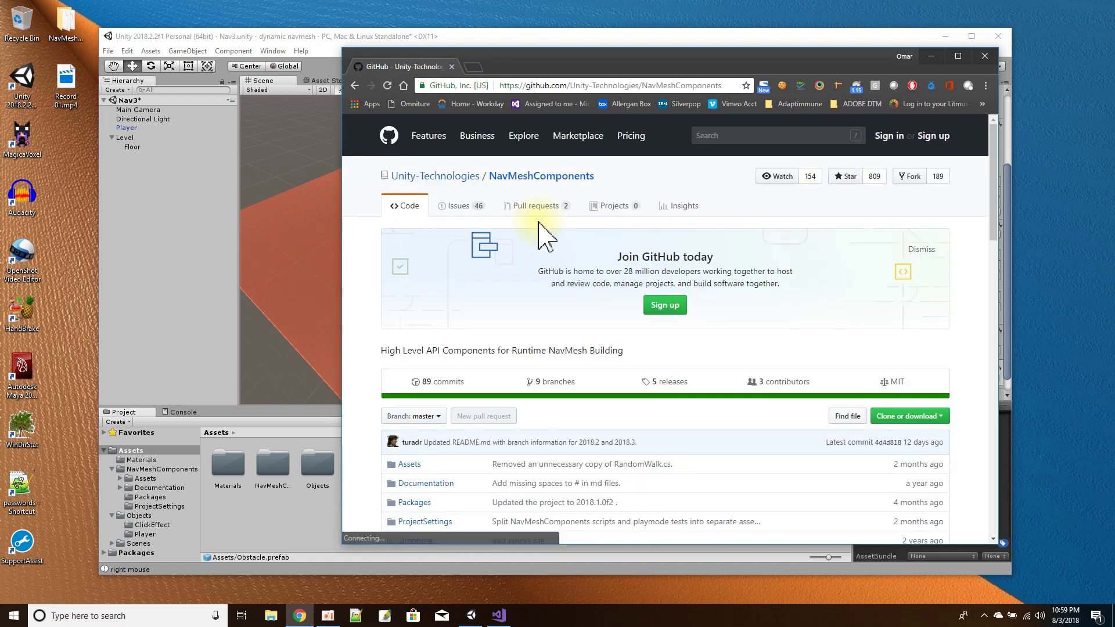
scroll(582, 287, down, 2)
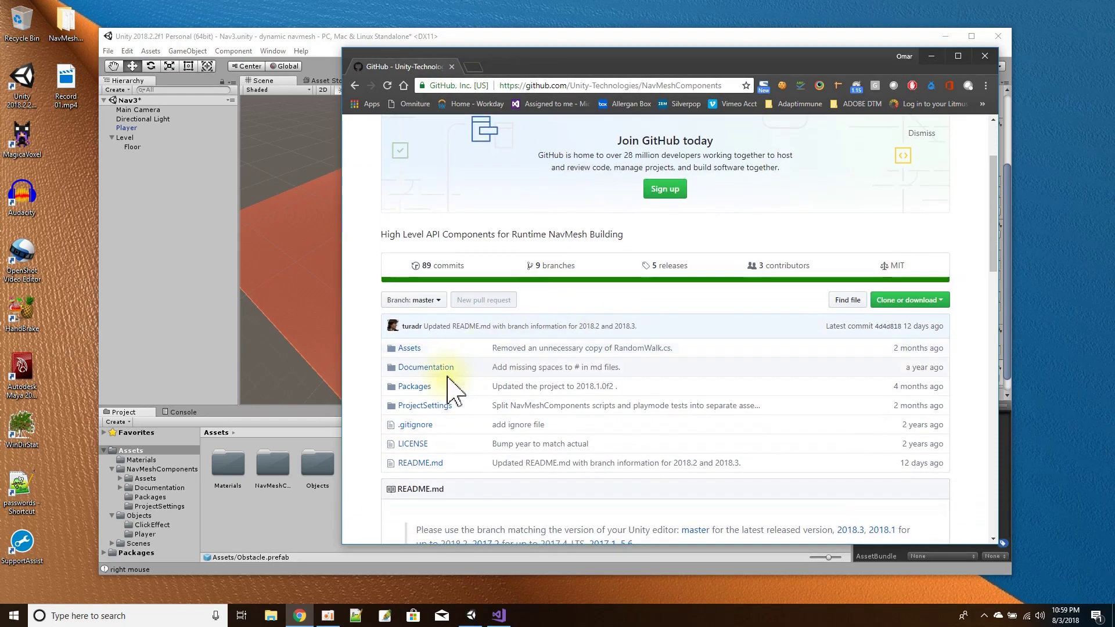
click(410, 349)
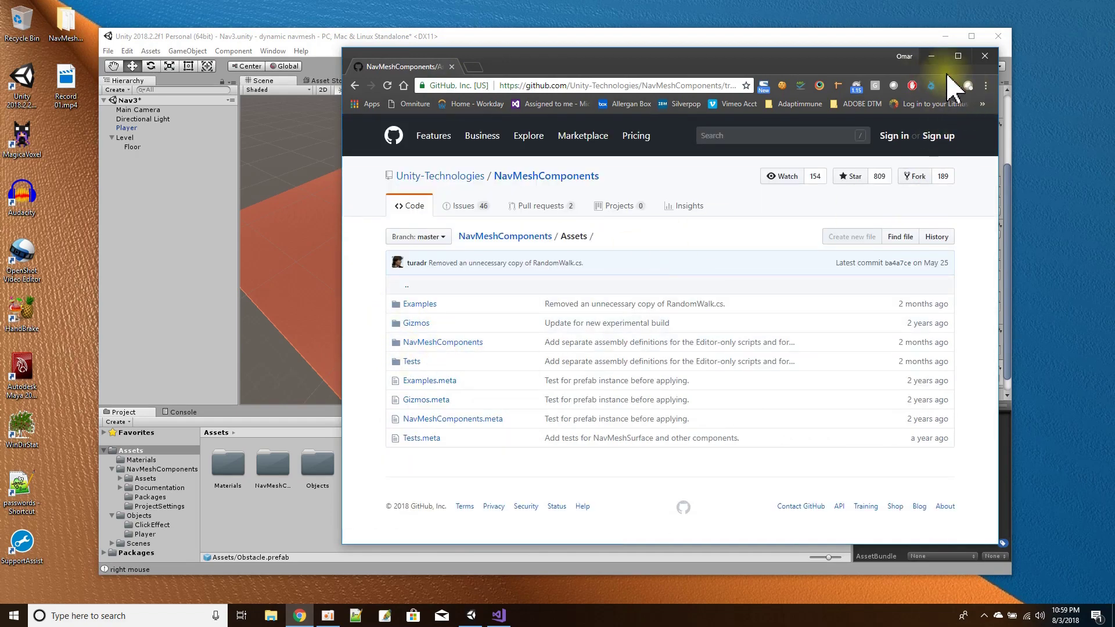
click(850, 53)
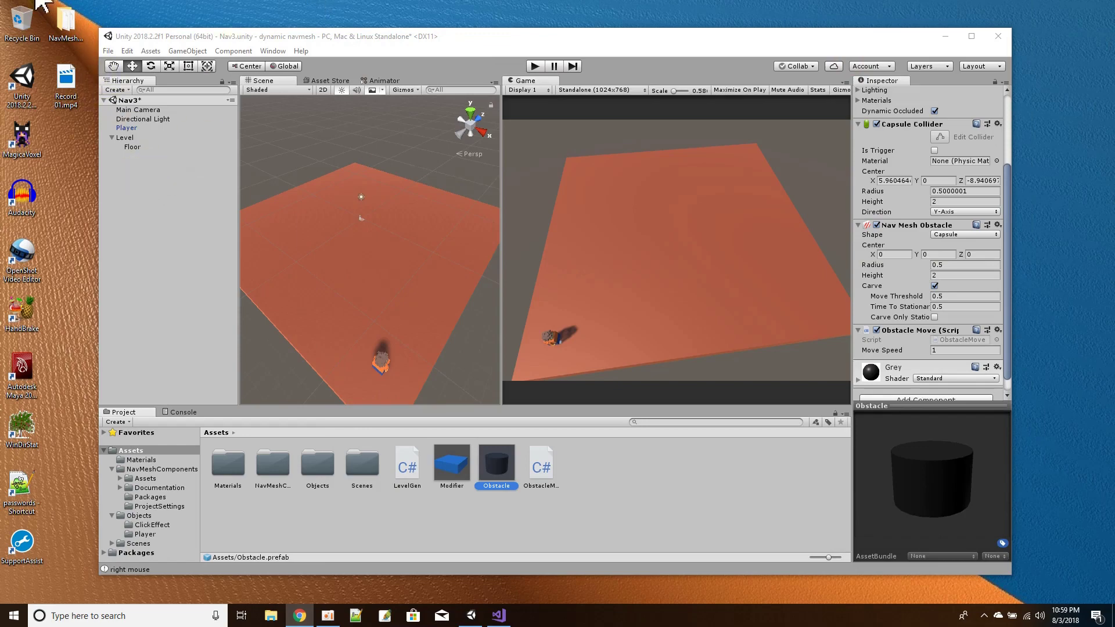
double_click(64, 20)
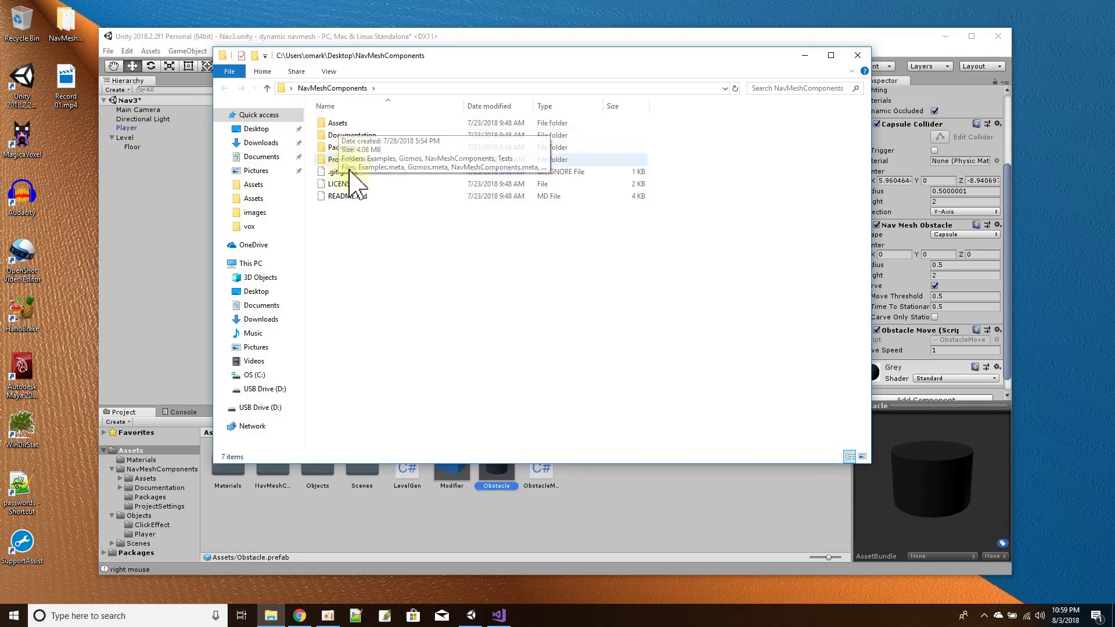
click(858, 55)
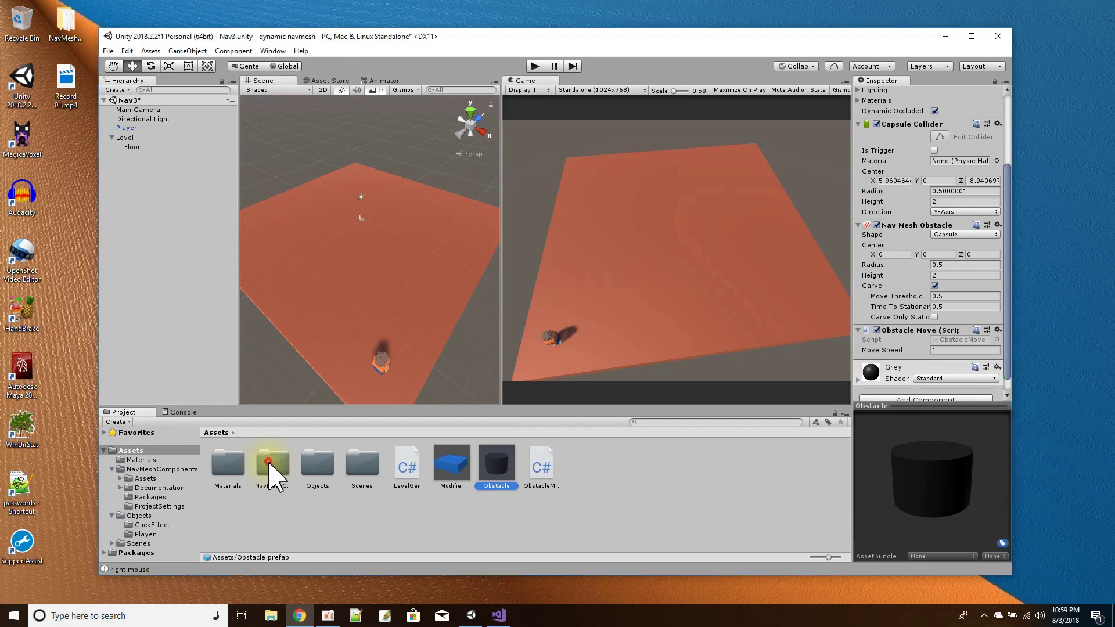
Browse the NavMeshComponents folder, return to Assets, and select Level to show Level Gen and Nav Mesh Surface.
click(273, 467)
double_click(271, 468)
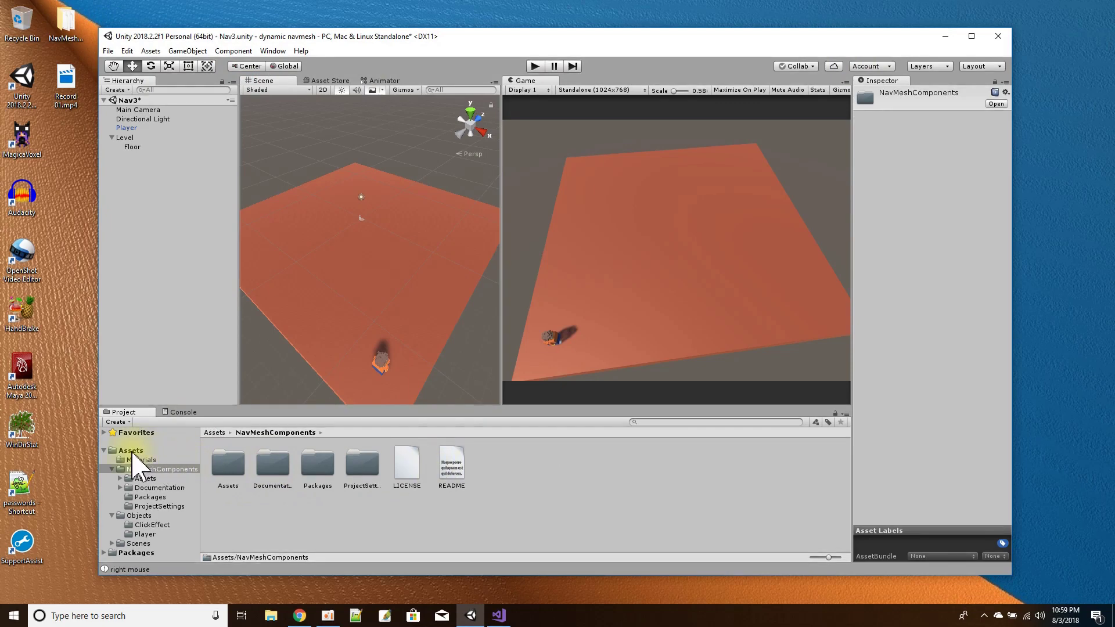
click(133, 452)
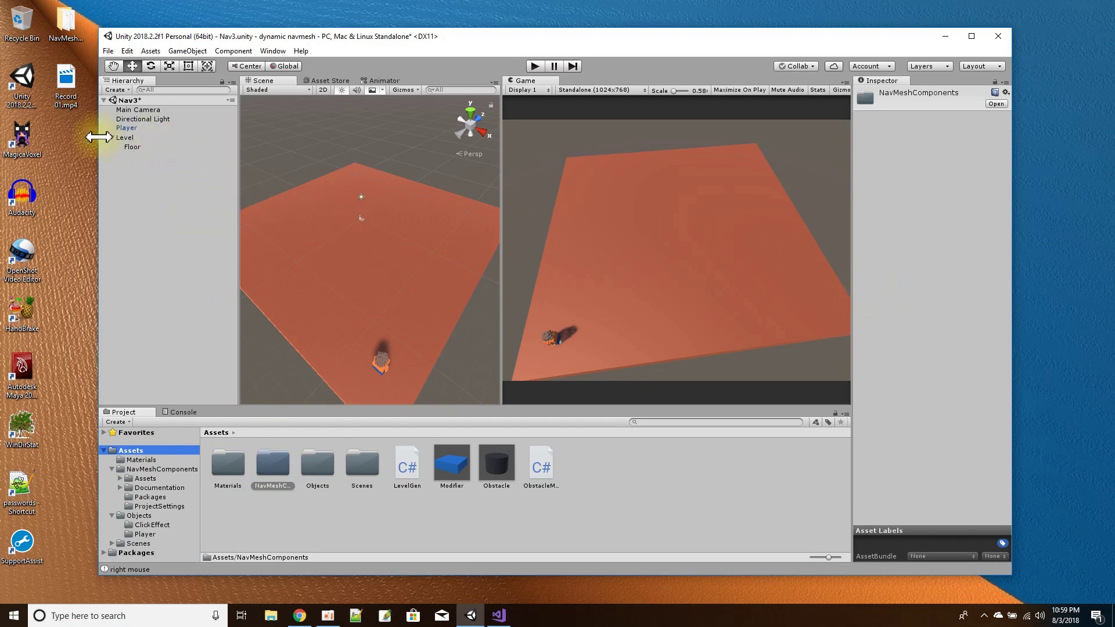
click(130, 138)
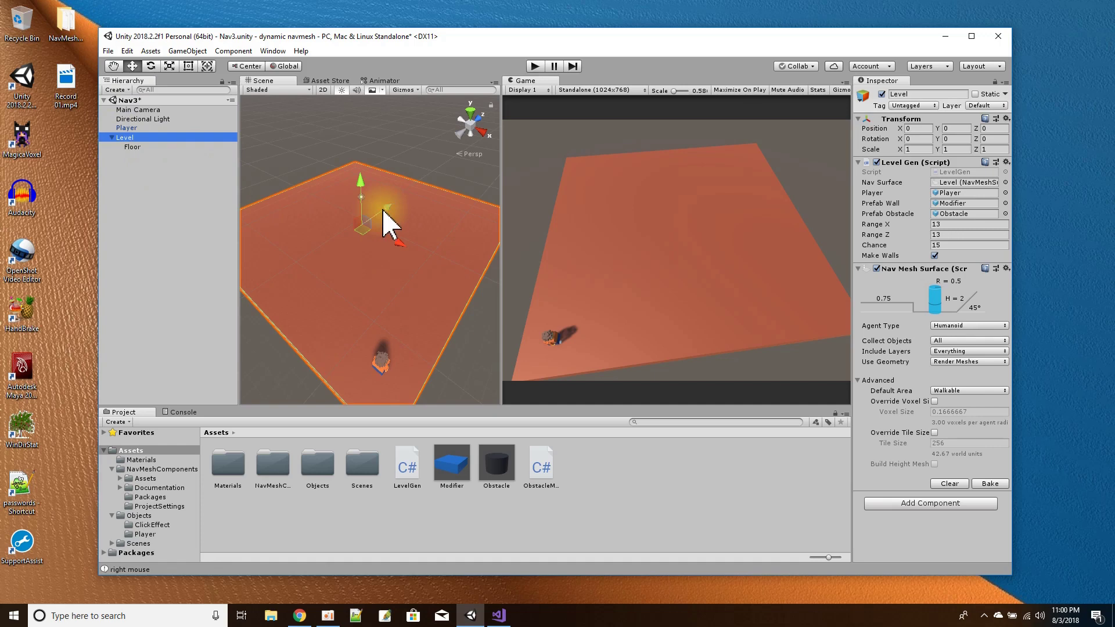
click(954, 504)
click(909, 445)
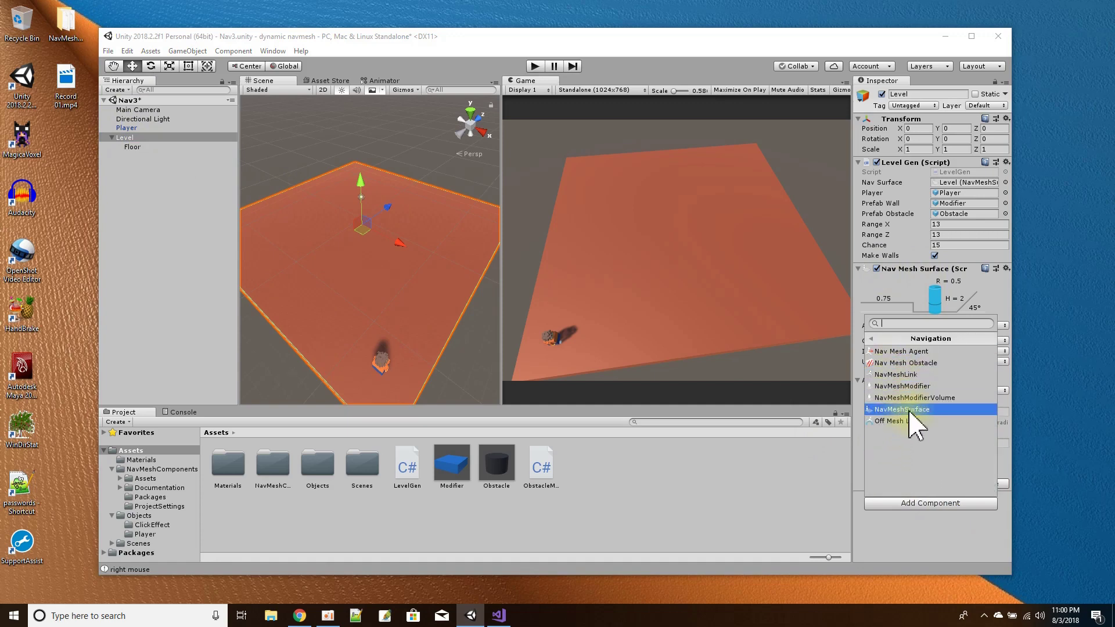
click(931, 537)
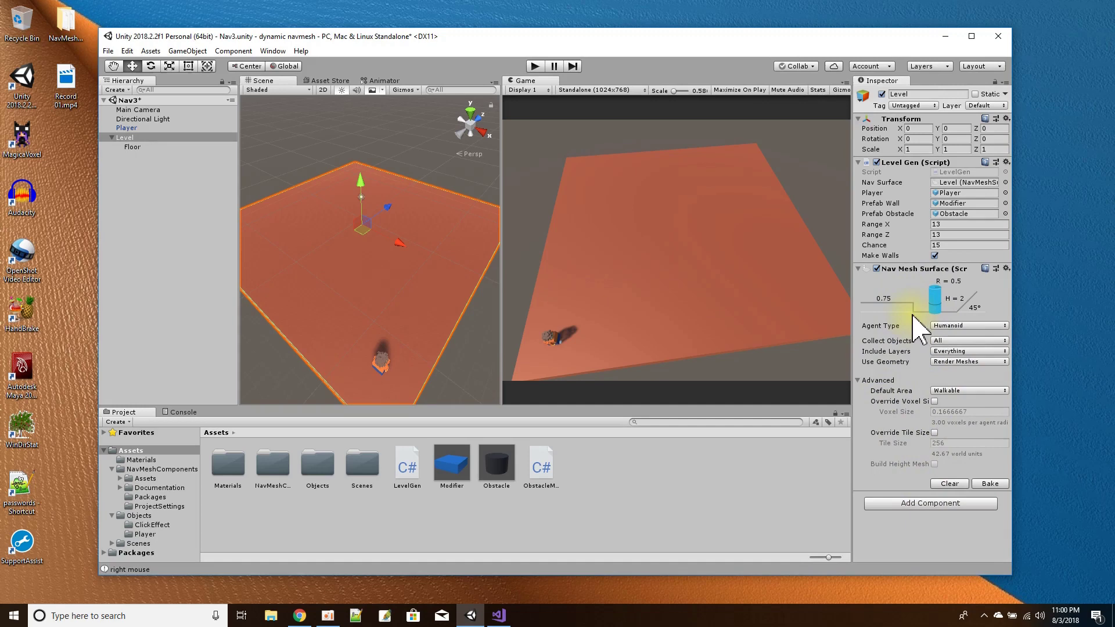
click(992, 484)
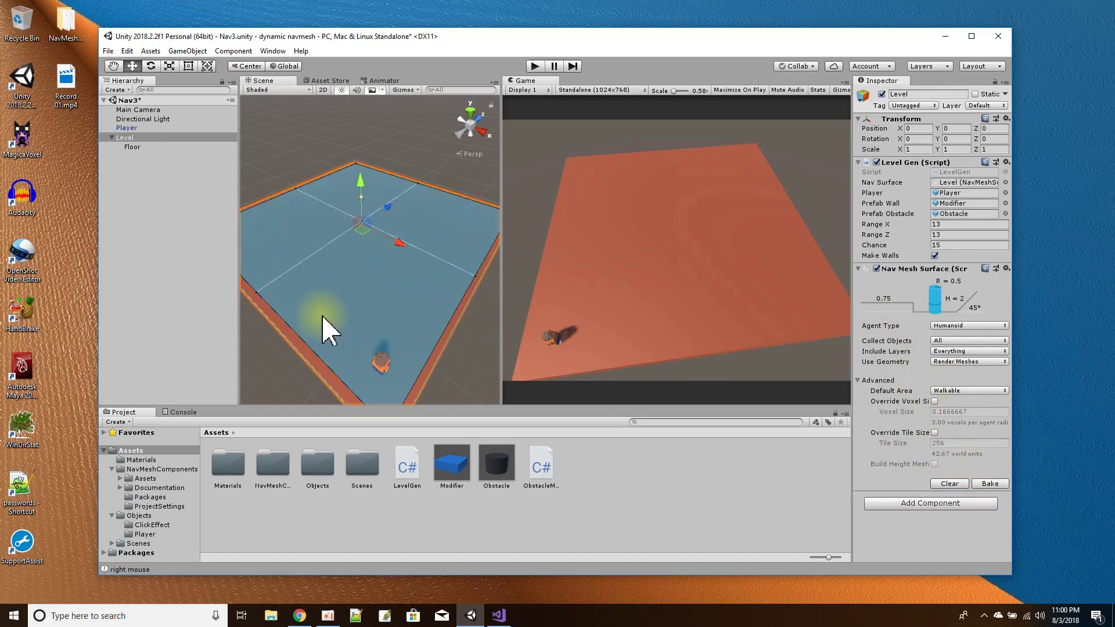
click(944, 484)
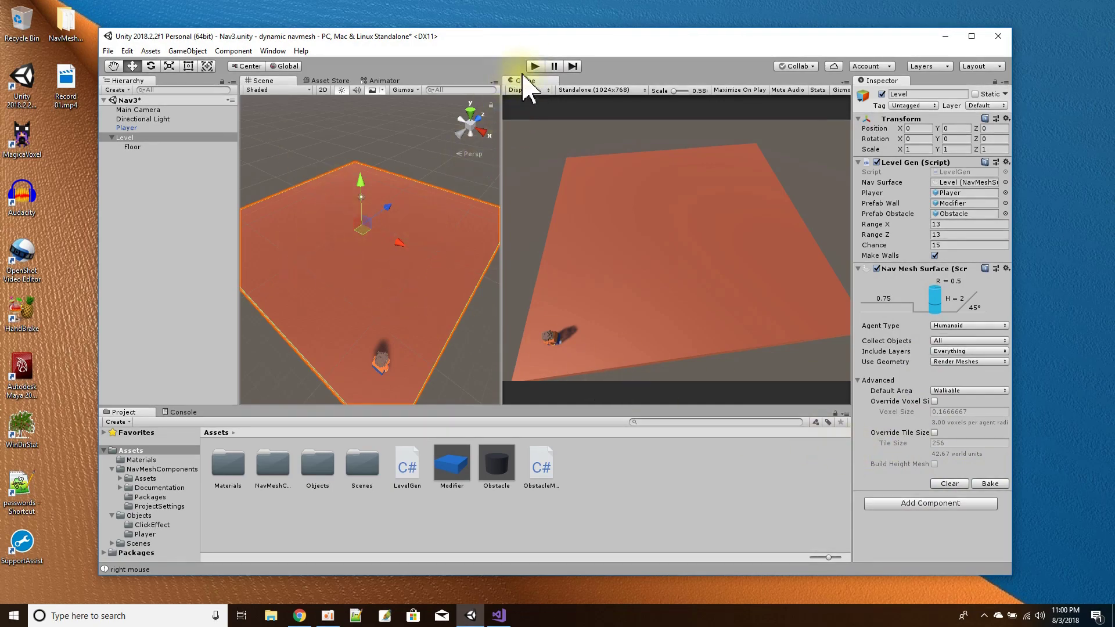
click(535, 67)
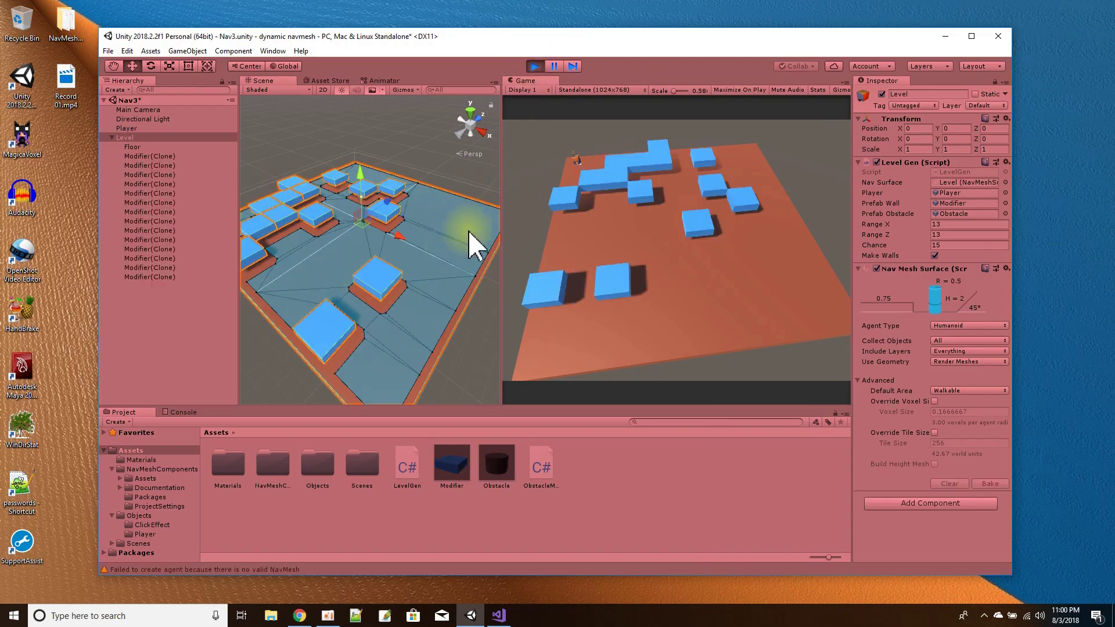
click(534, 67)
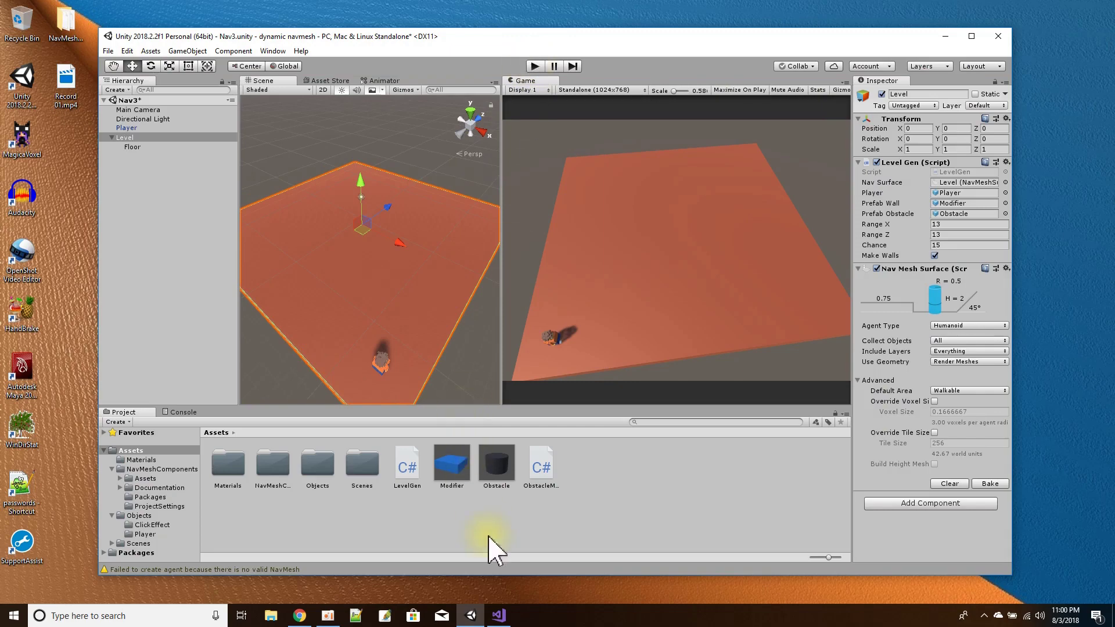
click(498, 616)
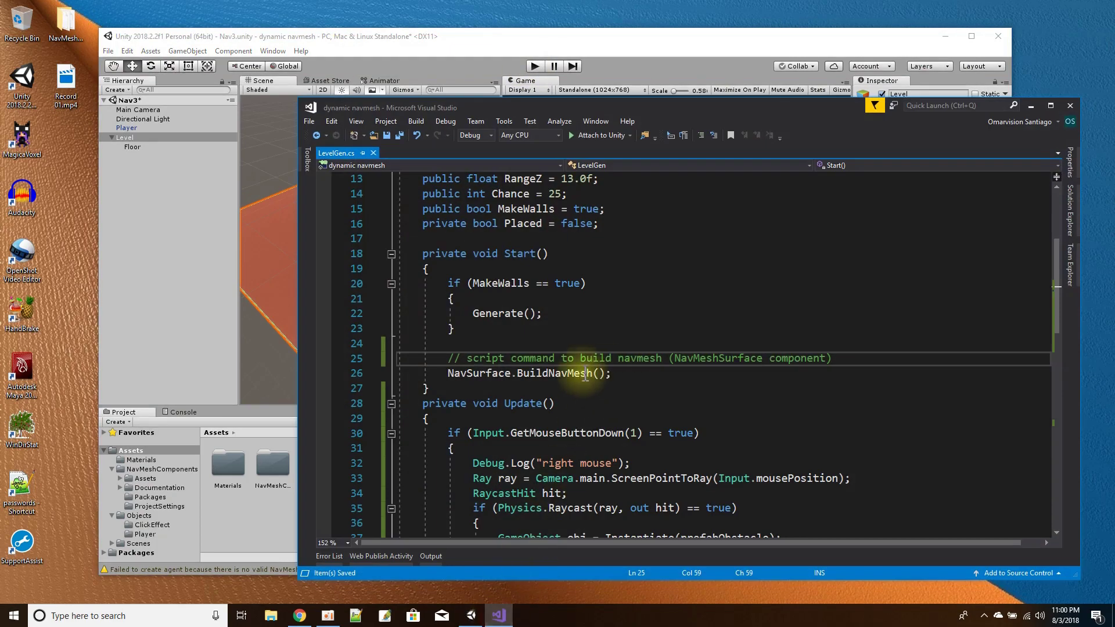
Highlight the NavSurface.BuildNavMesh() call on line 26 of LevelGen.cs, then switch back to Unity.
drag(448, 373, 617, 374)
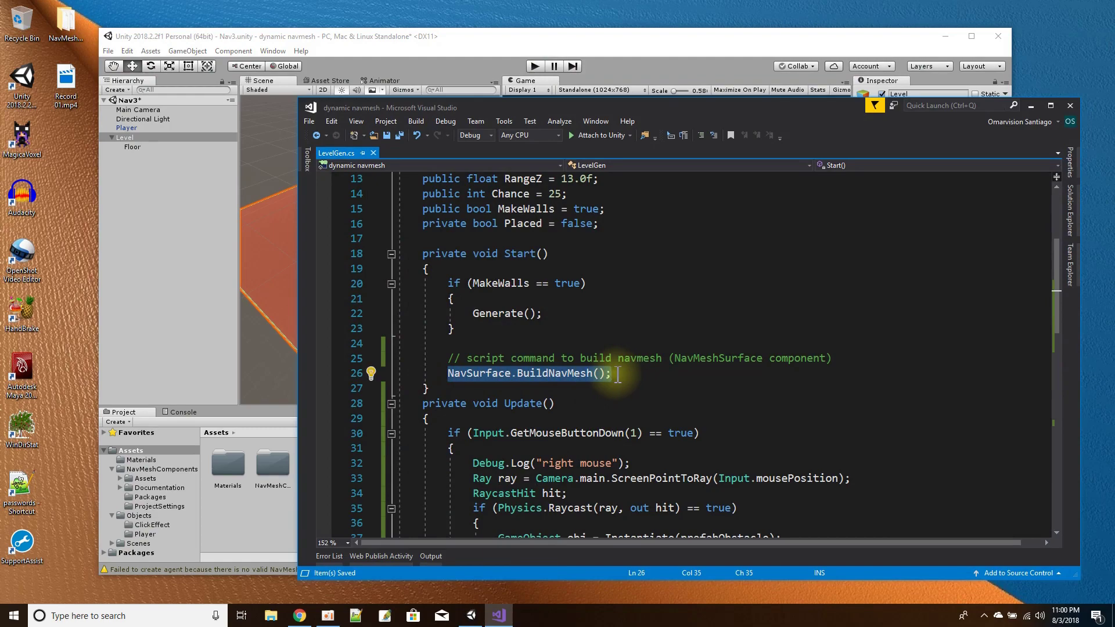
click(575, 36)
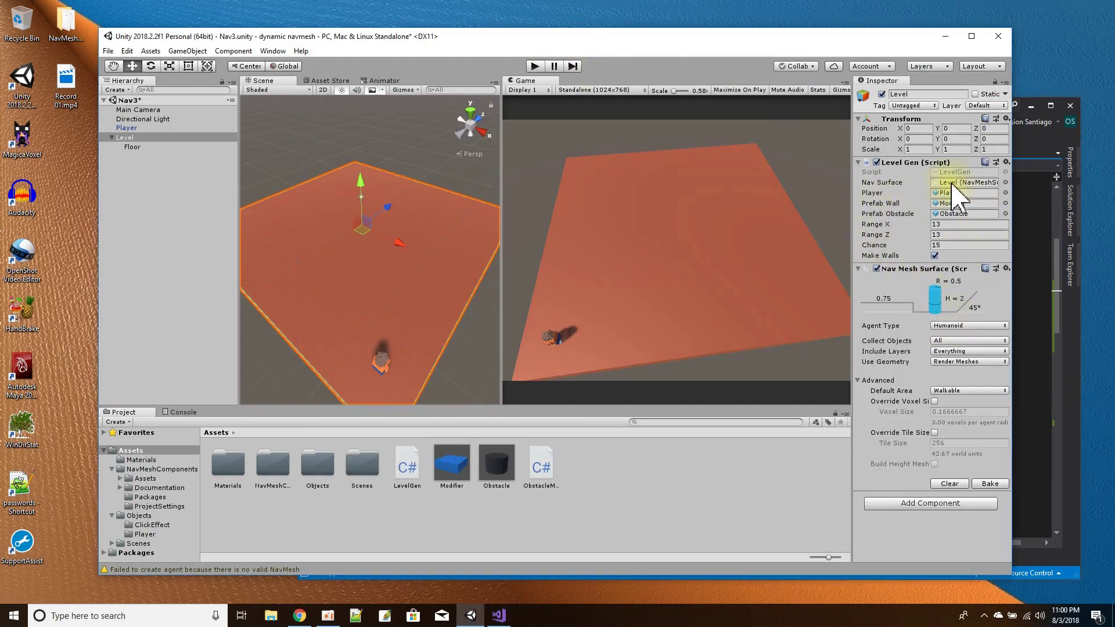
click(1024, 238)
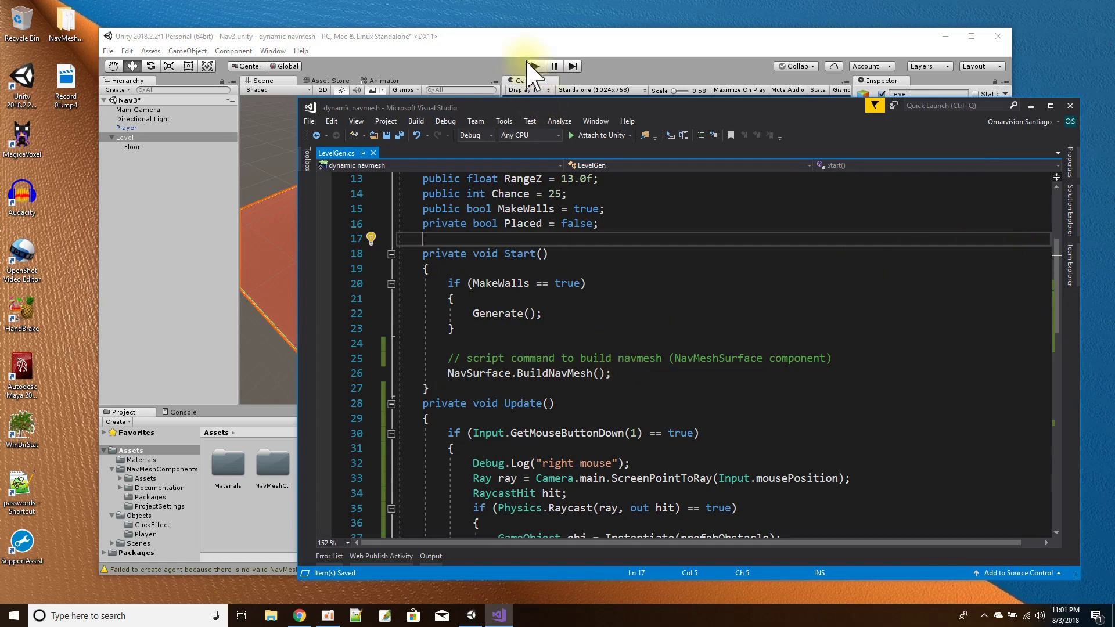
click(487, 41)
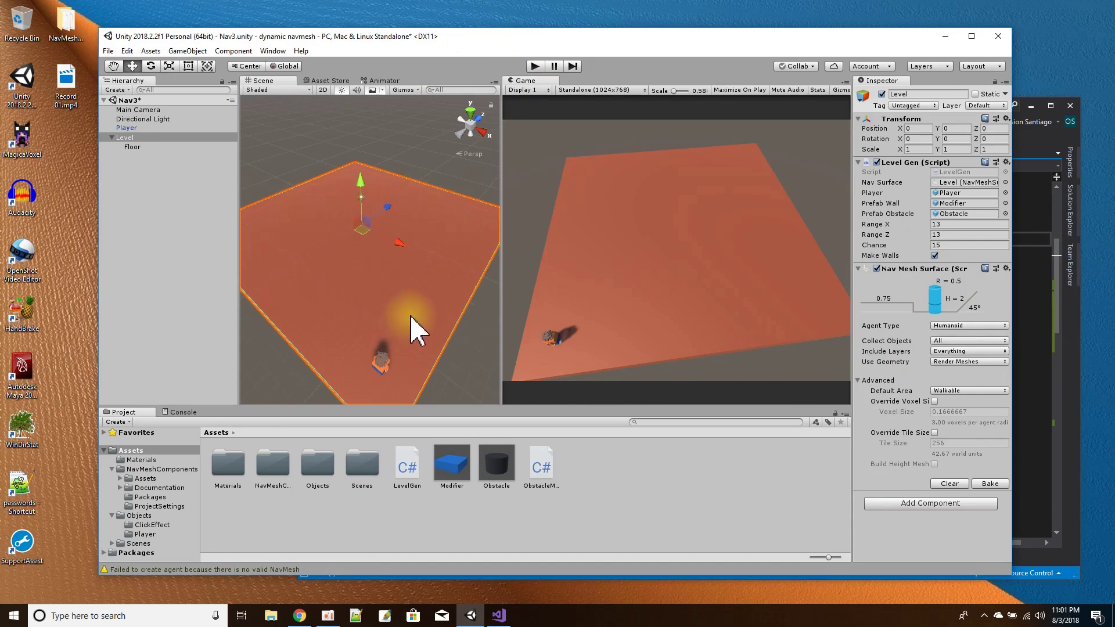
Restart Play mode to watch the blue blocks and navmesh generate, then stop playing.
click(533, 67)
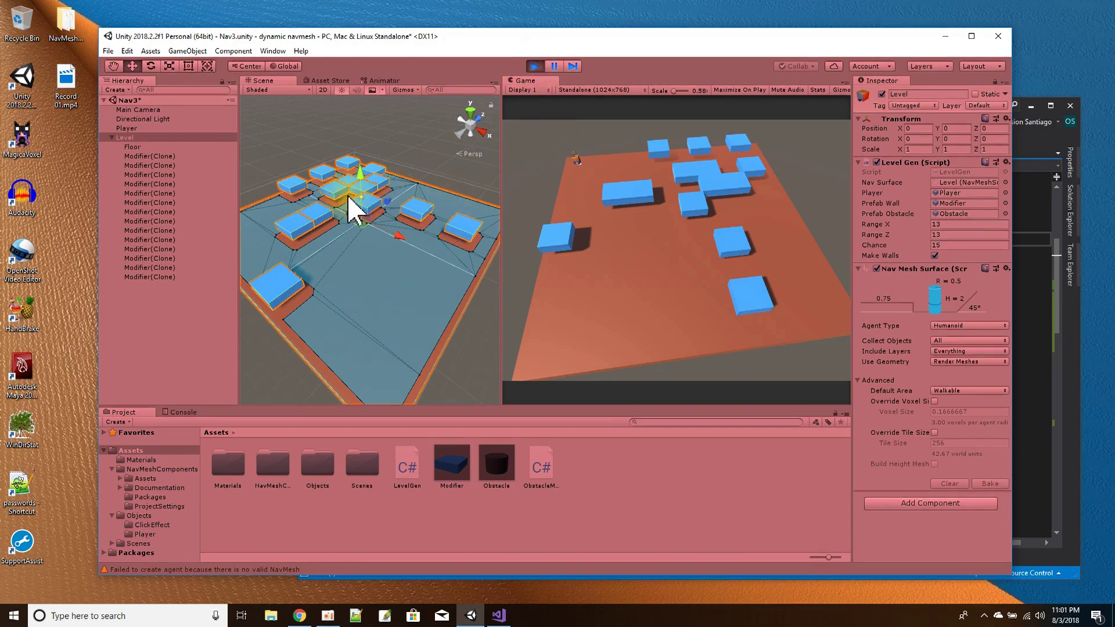
click(533, 66)
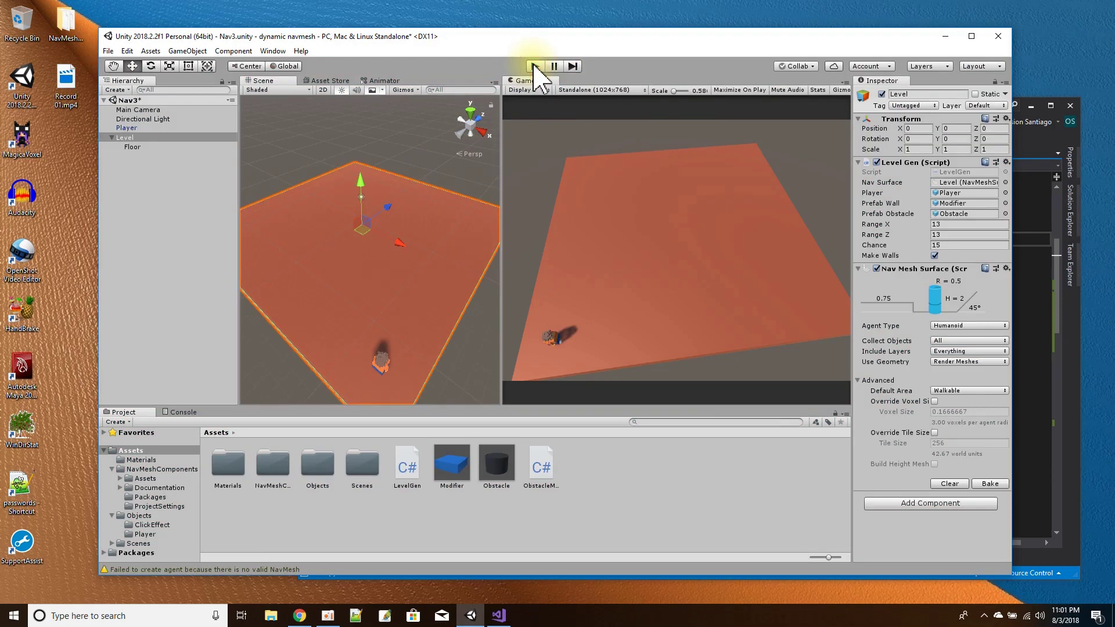
click(533, 66)
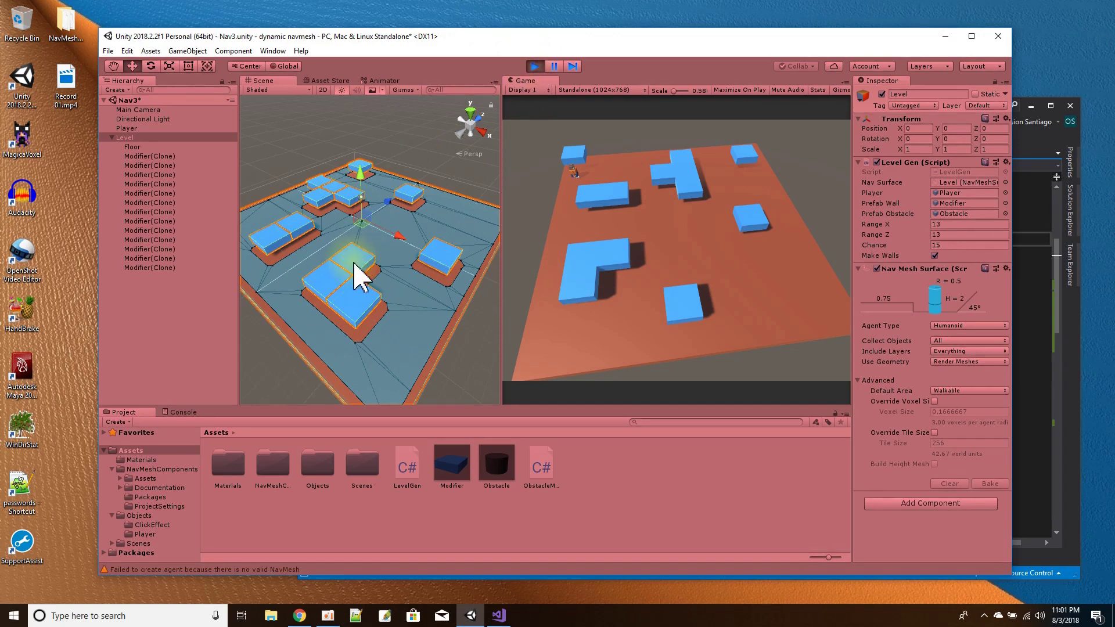
click(534, 66)
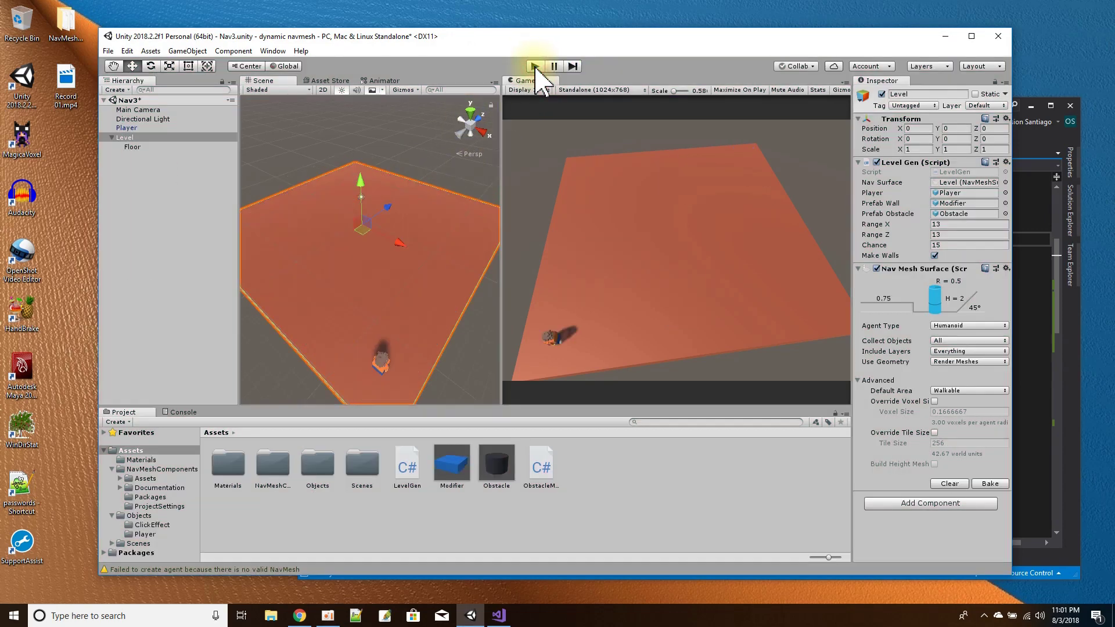
Inspect the Modifier prefab's Nav Mesh Modifier overriding the area to Not Walkable, browsing Add Component > Navigation.
click(452, 467)
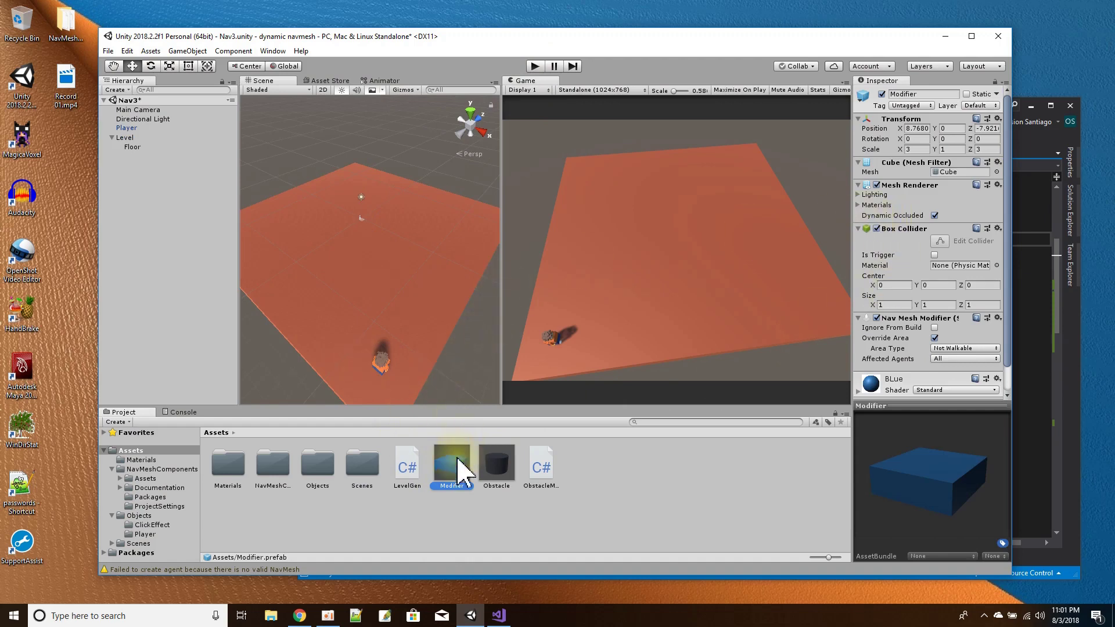
scroll(901, 268, down, 1)
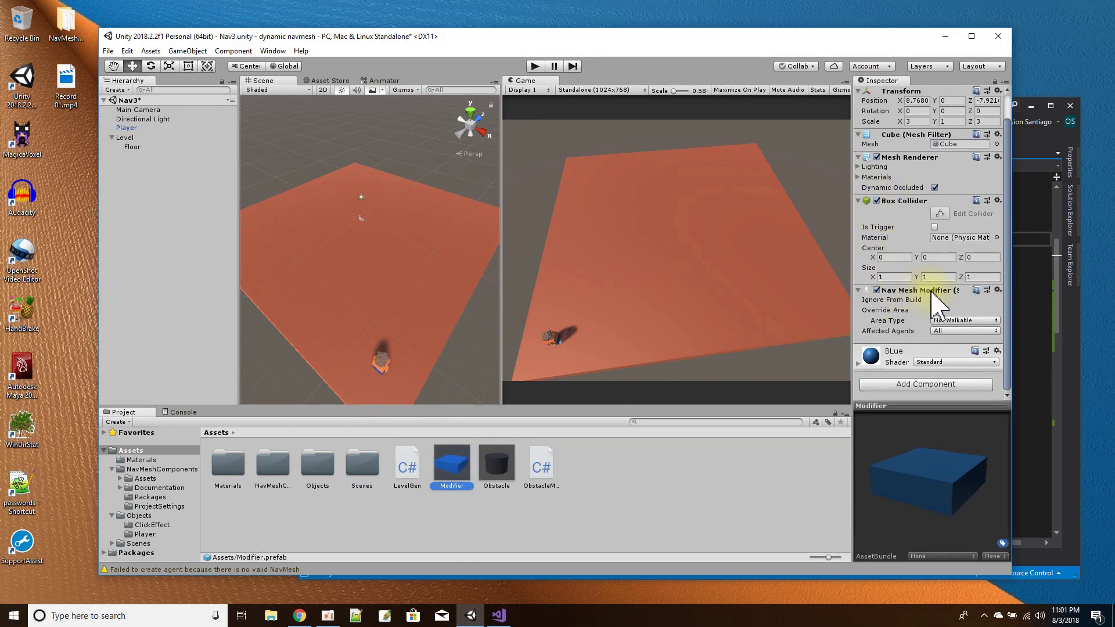
click(937, 385)
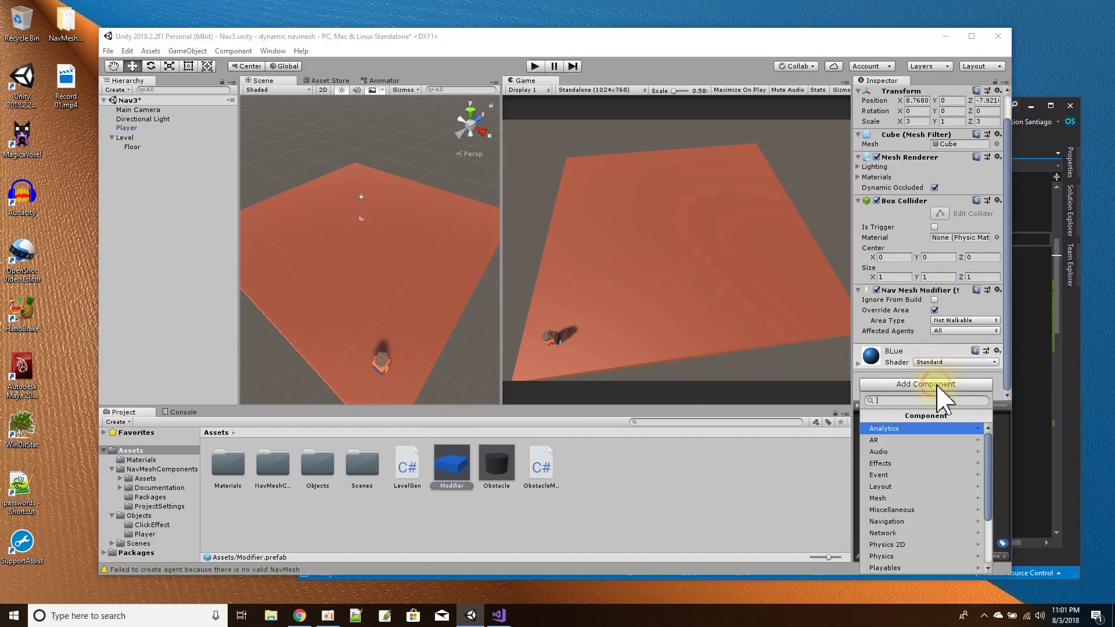
click(897, 521)
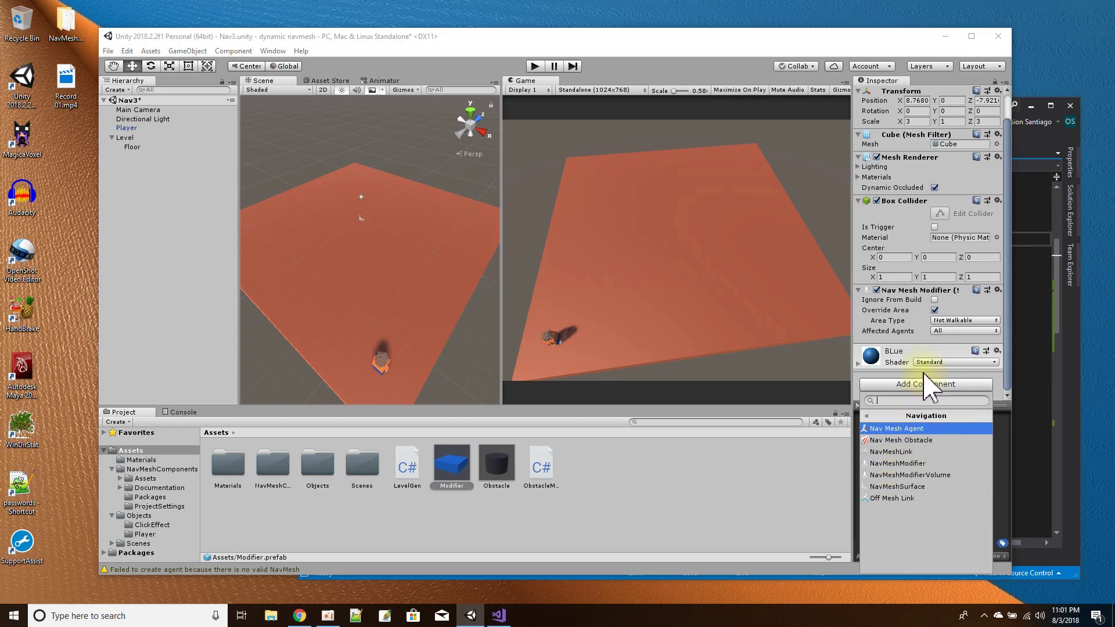
click(953, 299)
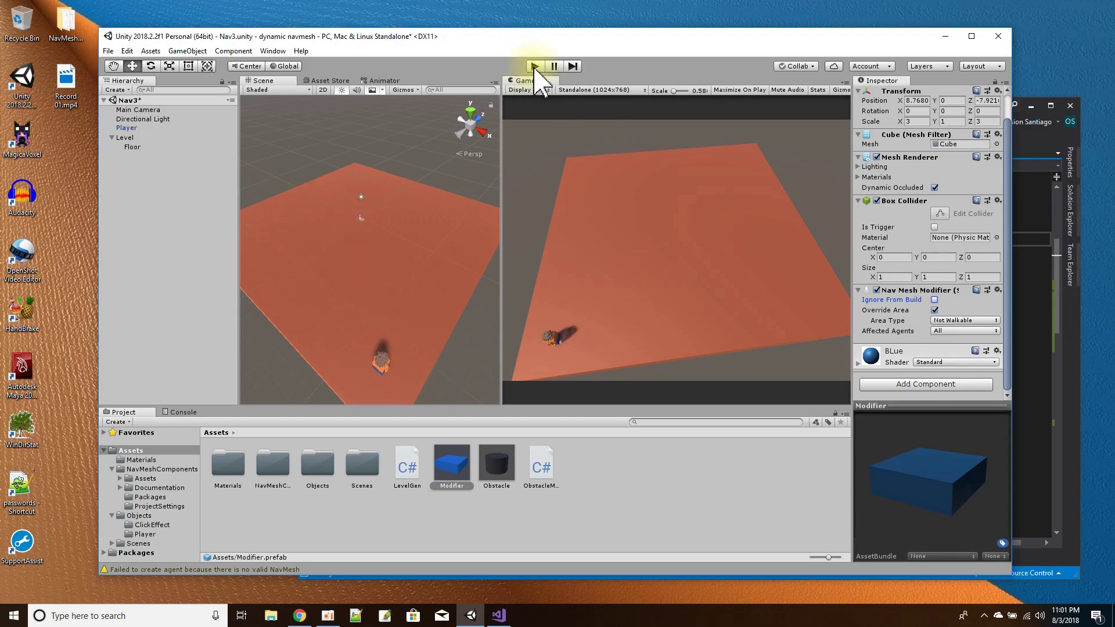
click(1037, 345)
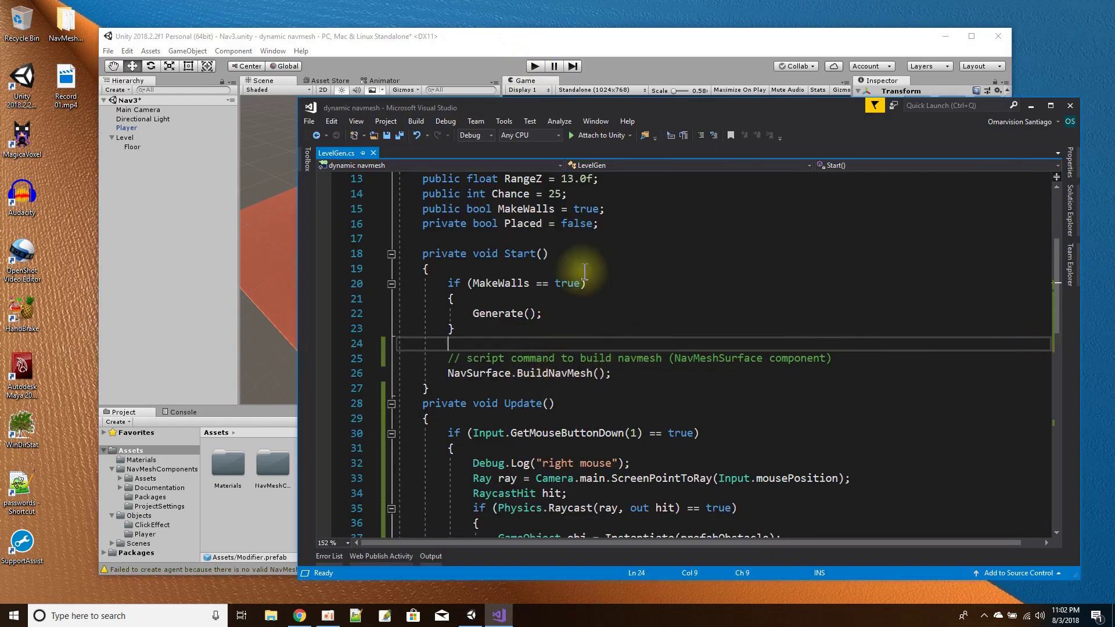
click(535, 41)
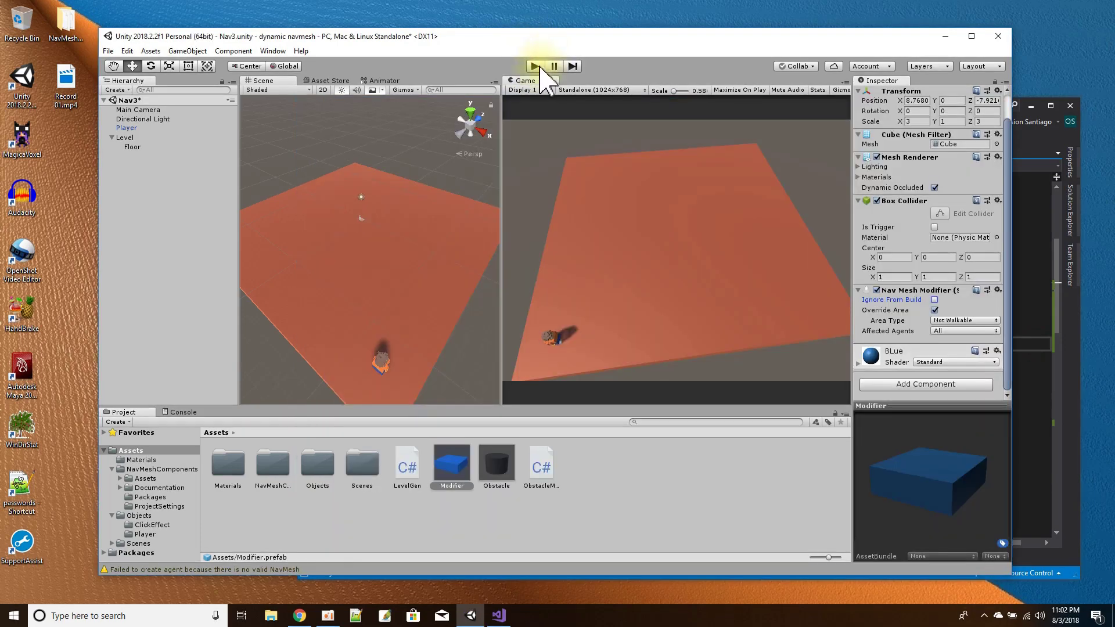
click(535, 66)
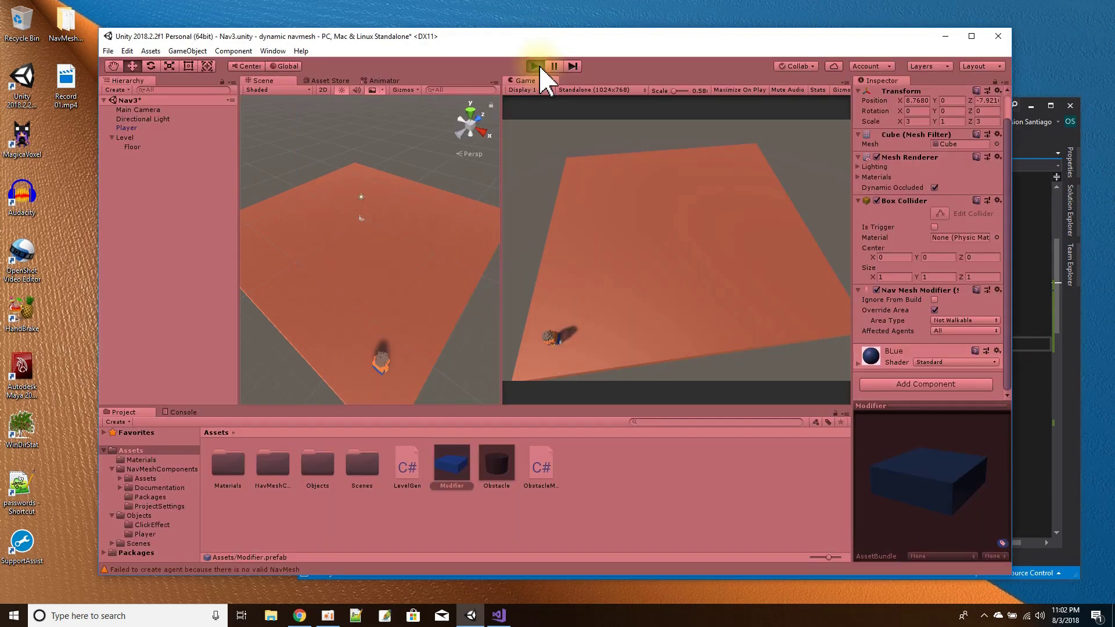
click(601, 325)
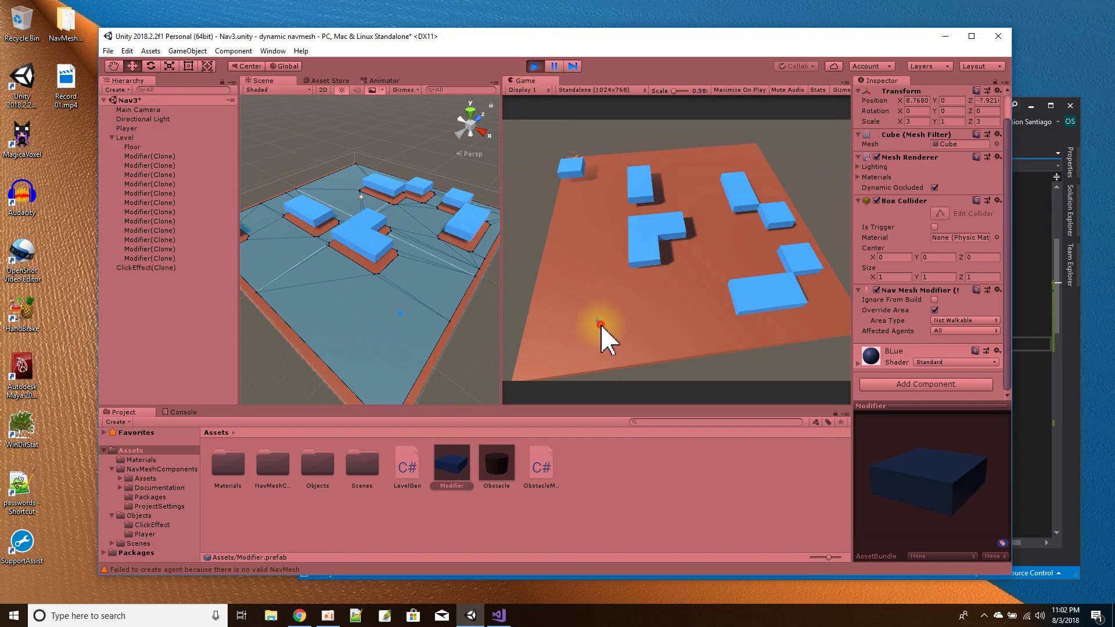
click(706, 251)
click(786, 325)
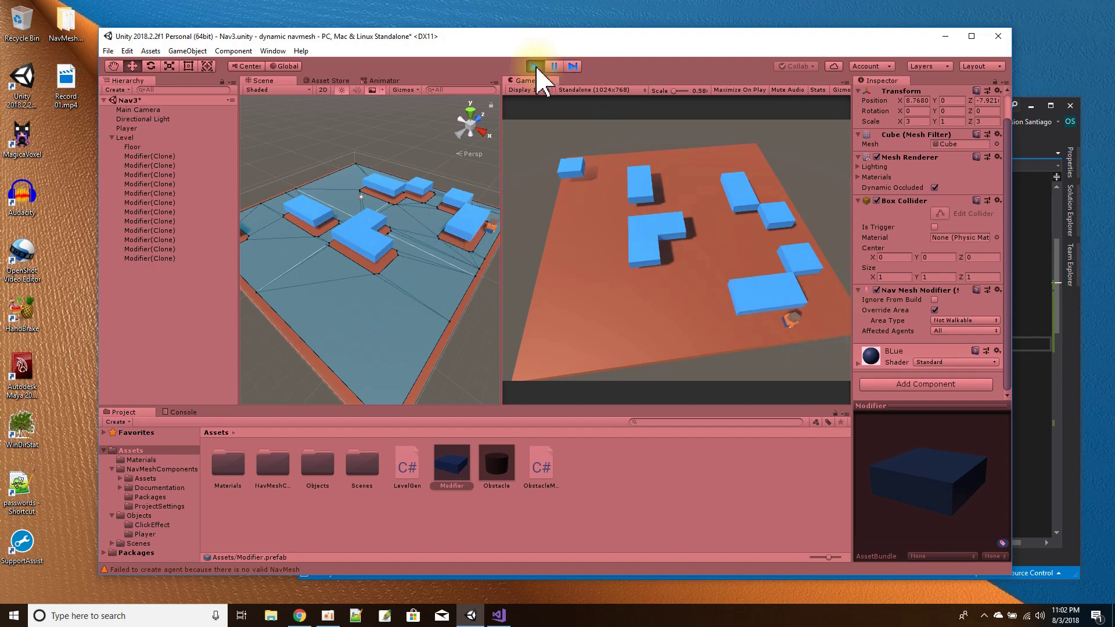
click(375, 244)
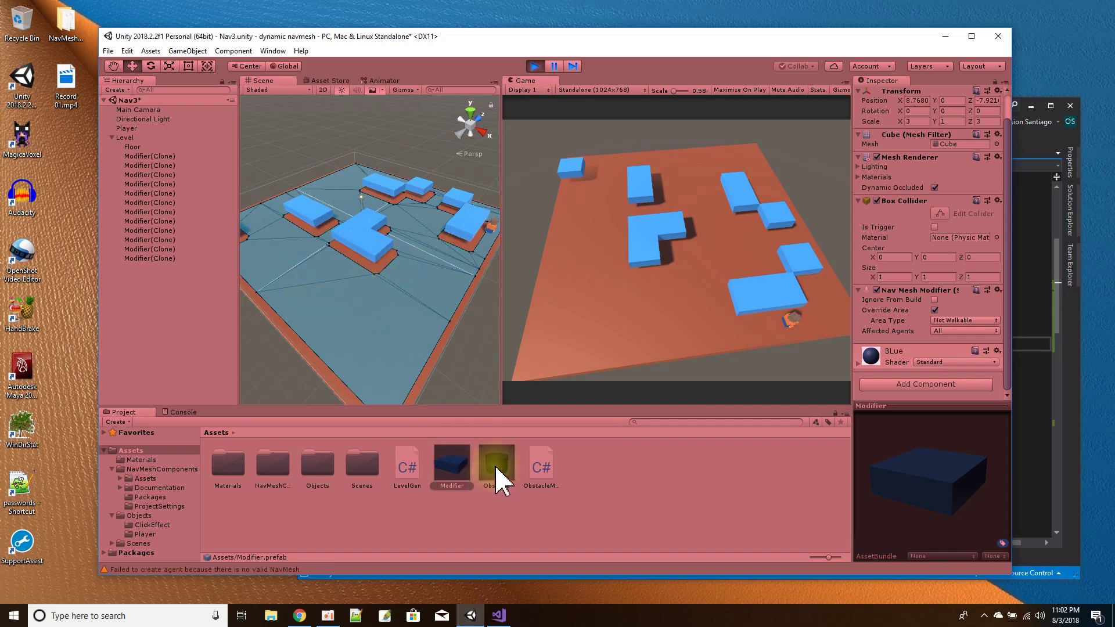
click(532, 66)
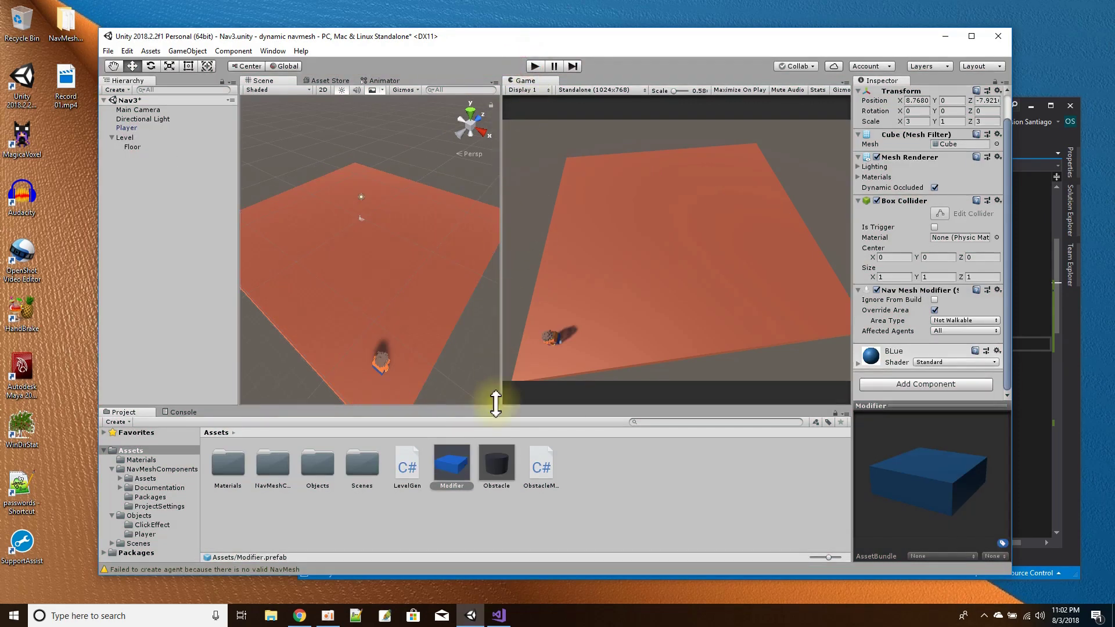
Inspect the Obstacle prefab's carving capsule Nav Mesh Obstacle and Obstacle Move script, browsing Add Component > Navigation.
click(497, 467)
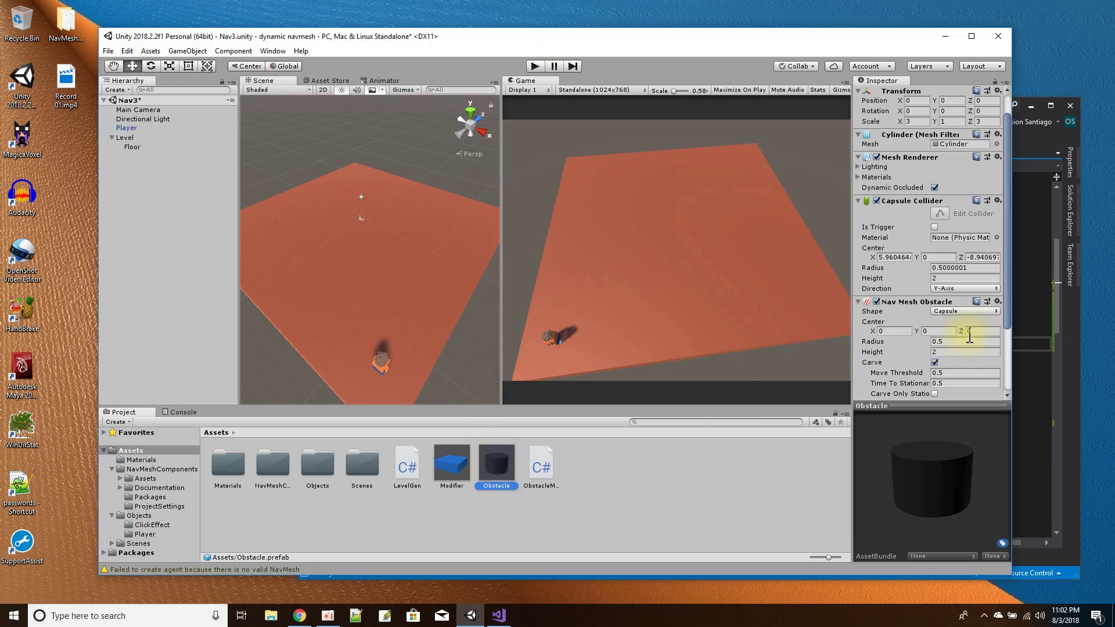
scroll(923, 326, down, 4)
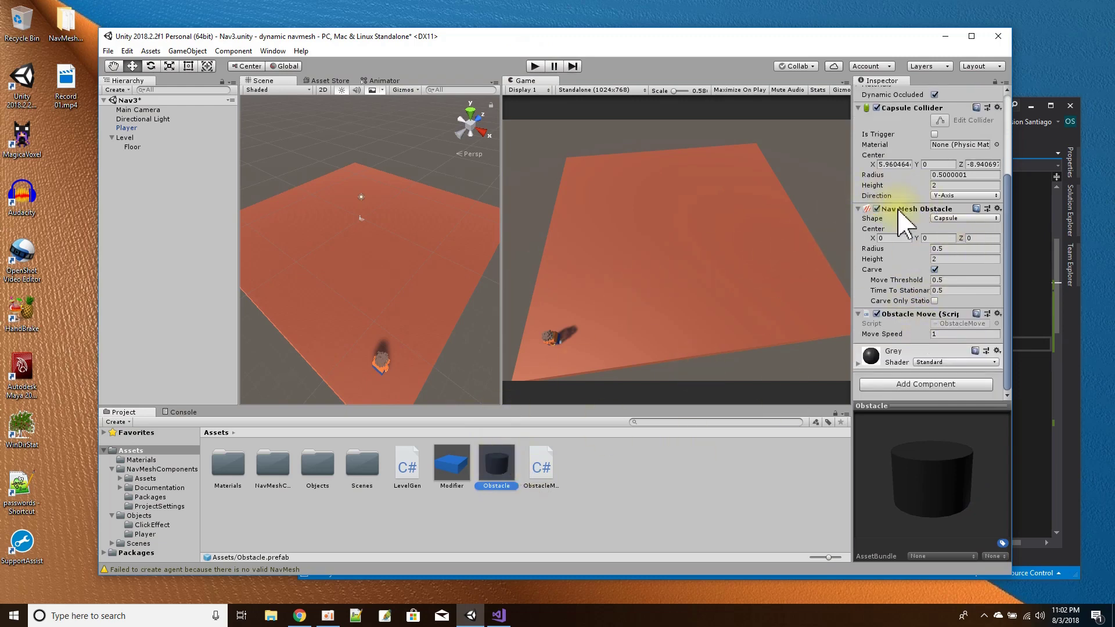
click(903, 385)
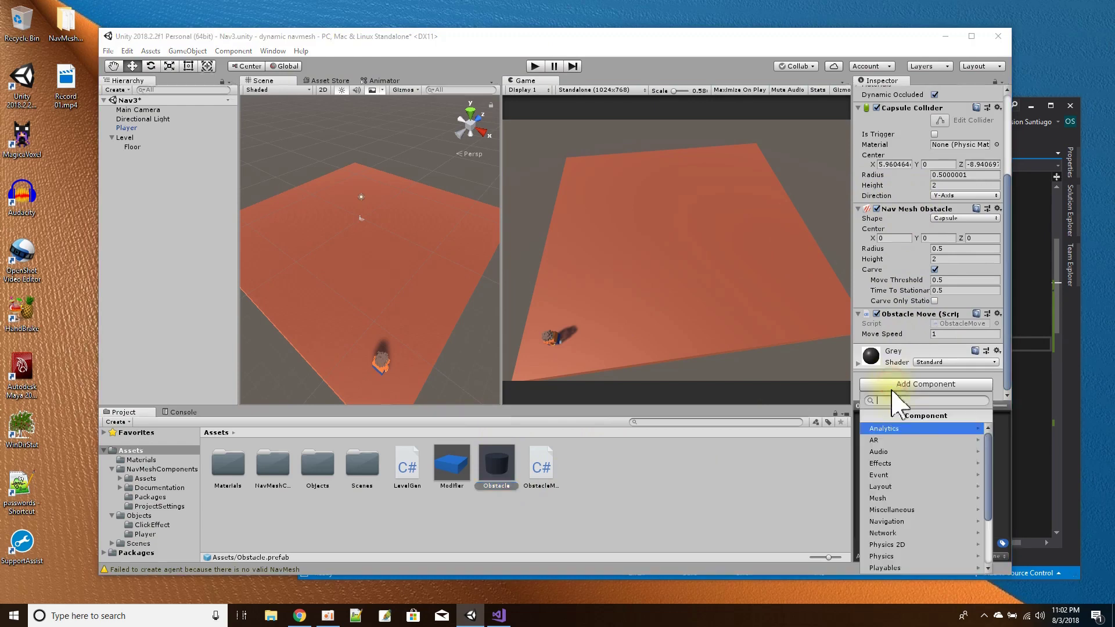
click(899, 521)
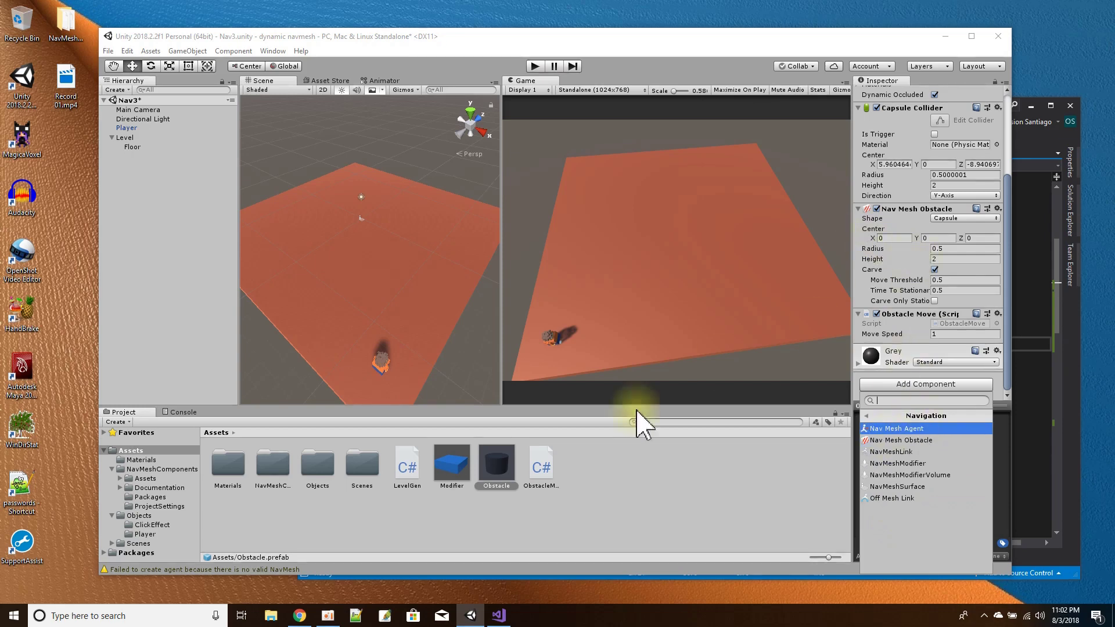
click(498, 474)
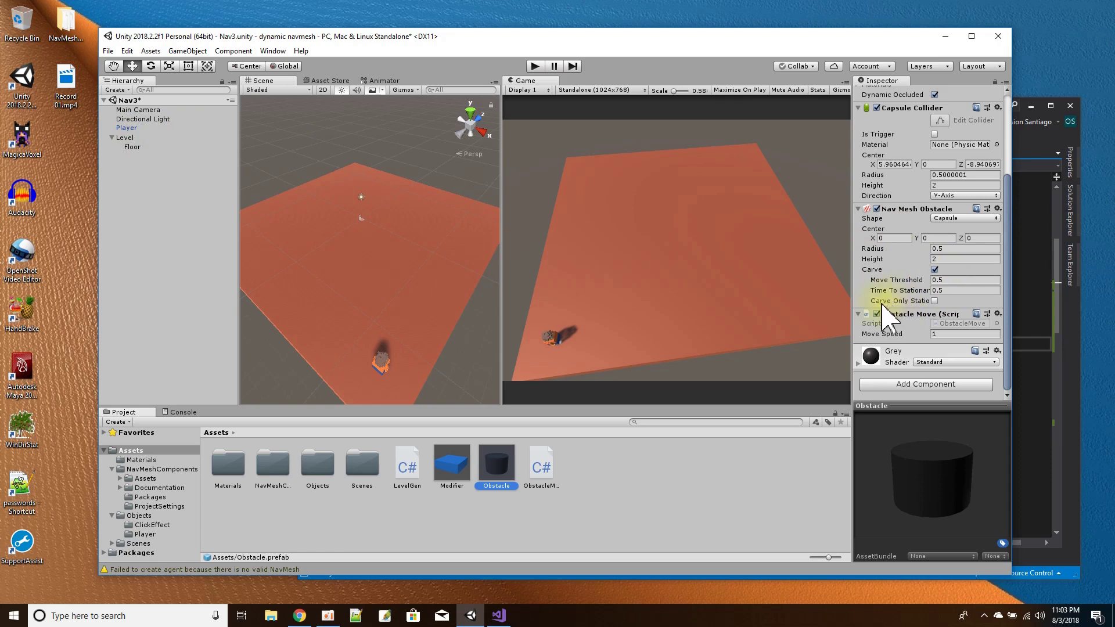
drag(852, 301, 739, 299)
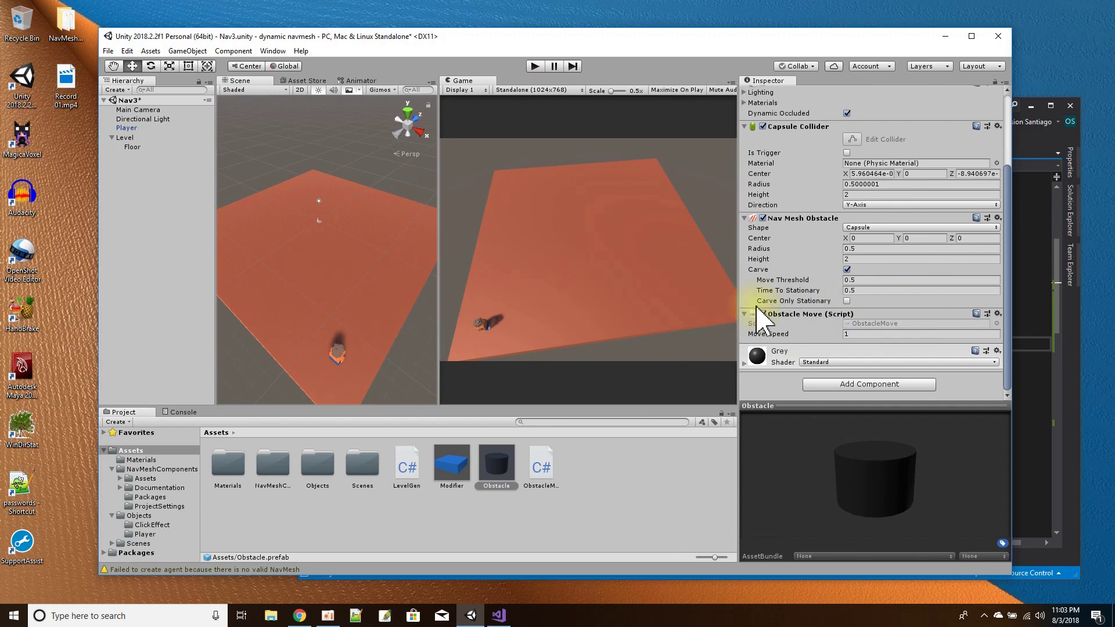
click(847, 301)
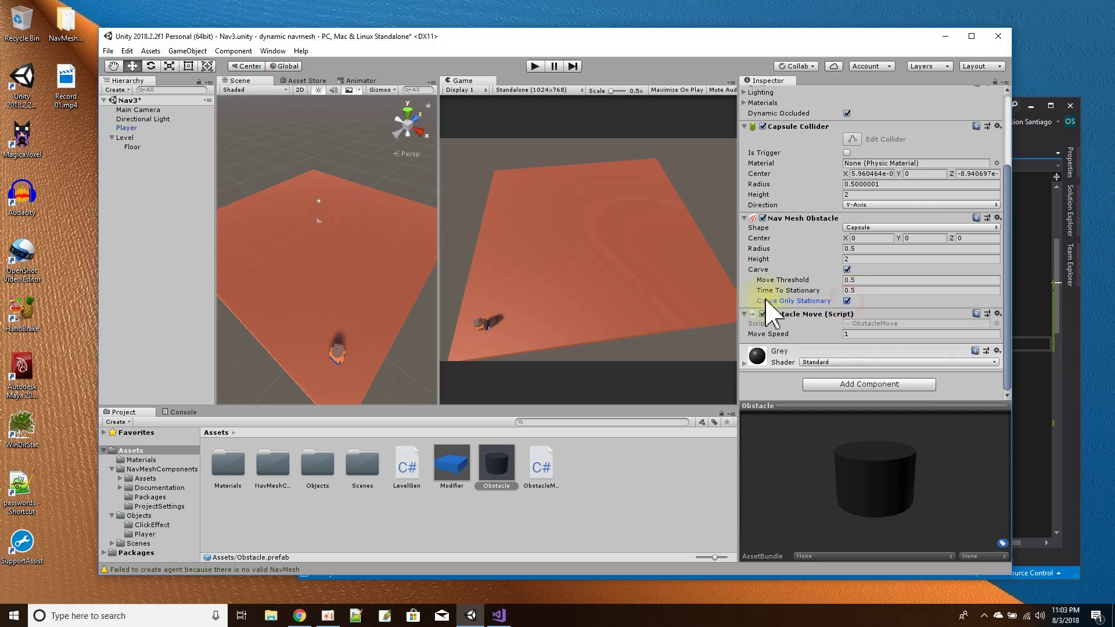
click(846, 301)
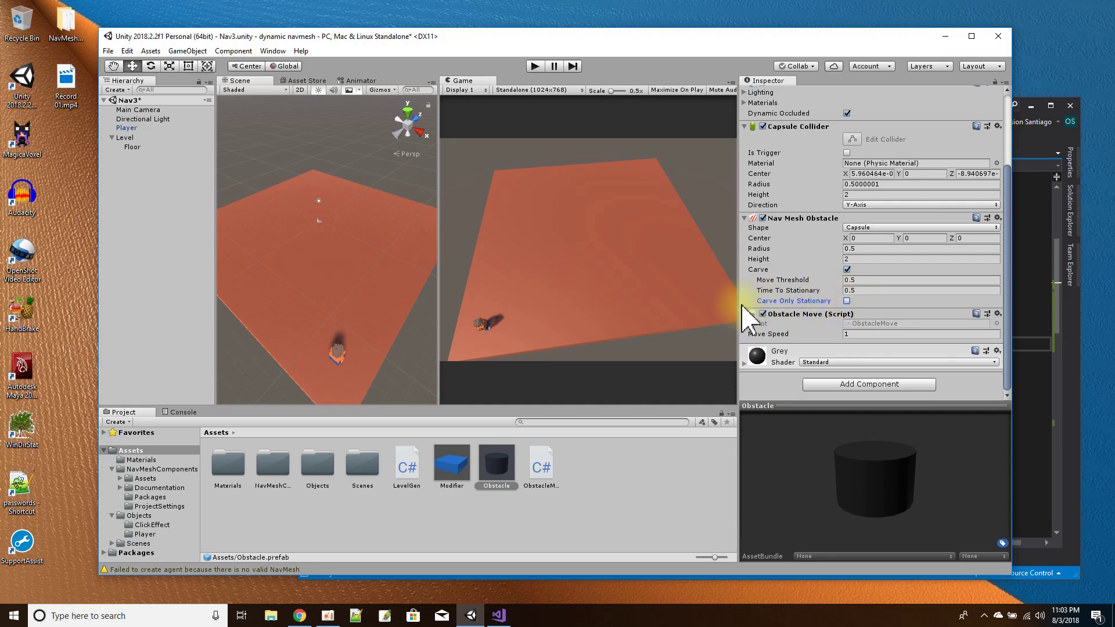
drag(740, 304, 845, 310)
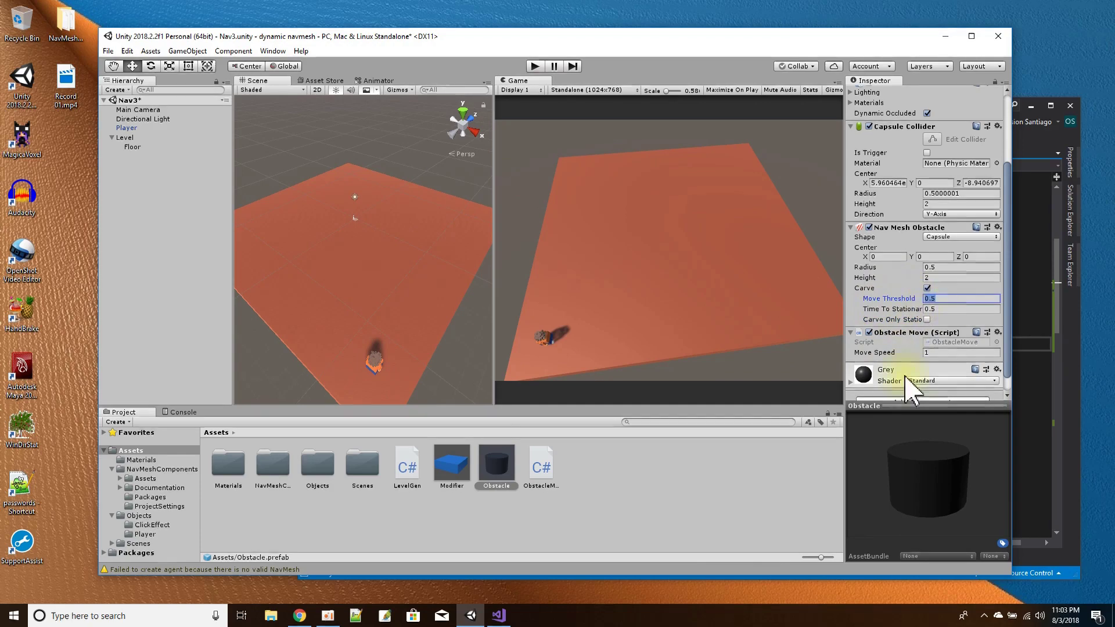
Start the game, select Level, and walk the player to several points on the floor.
click(532, 66)
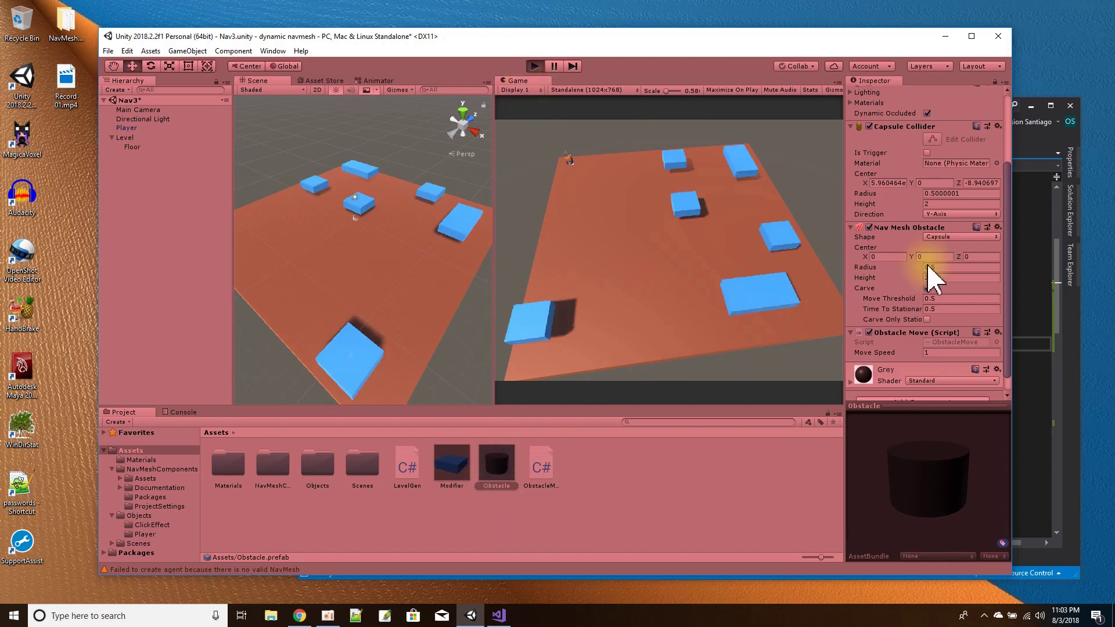
click(119, 138)
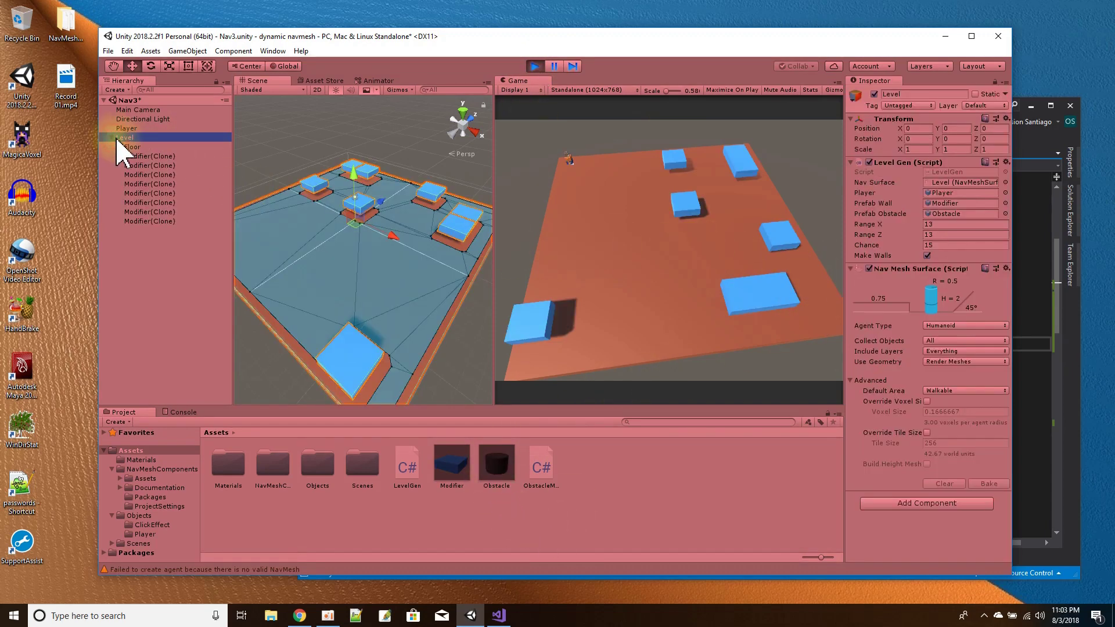
click(616, 277)
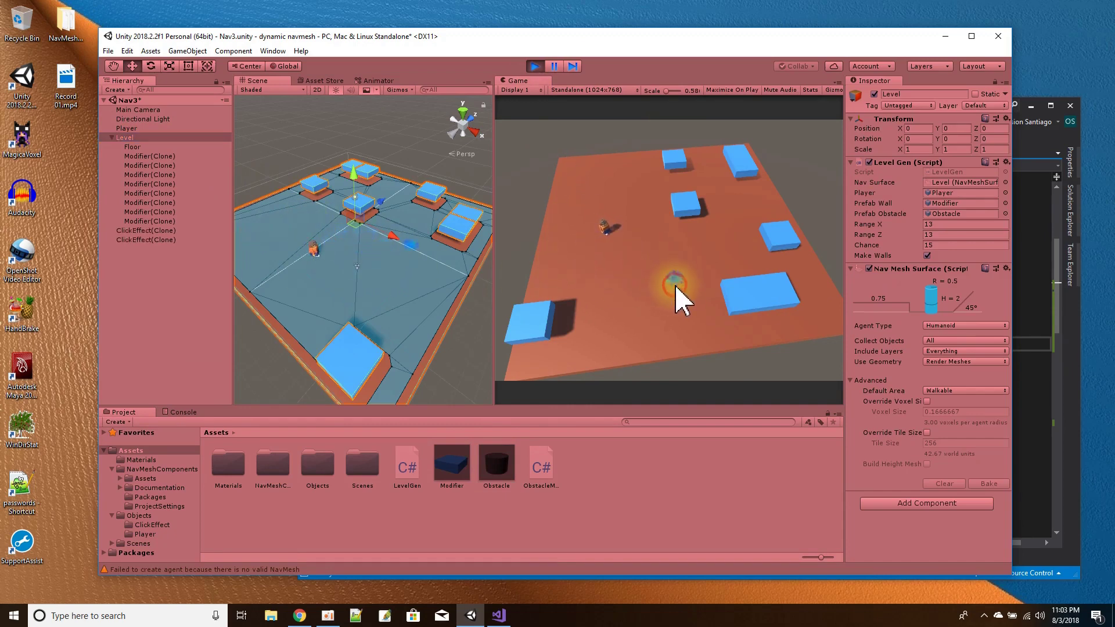
click(676, 289)
click(626, 312)
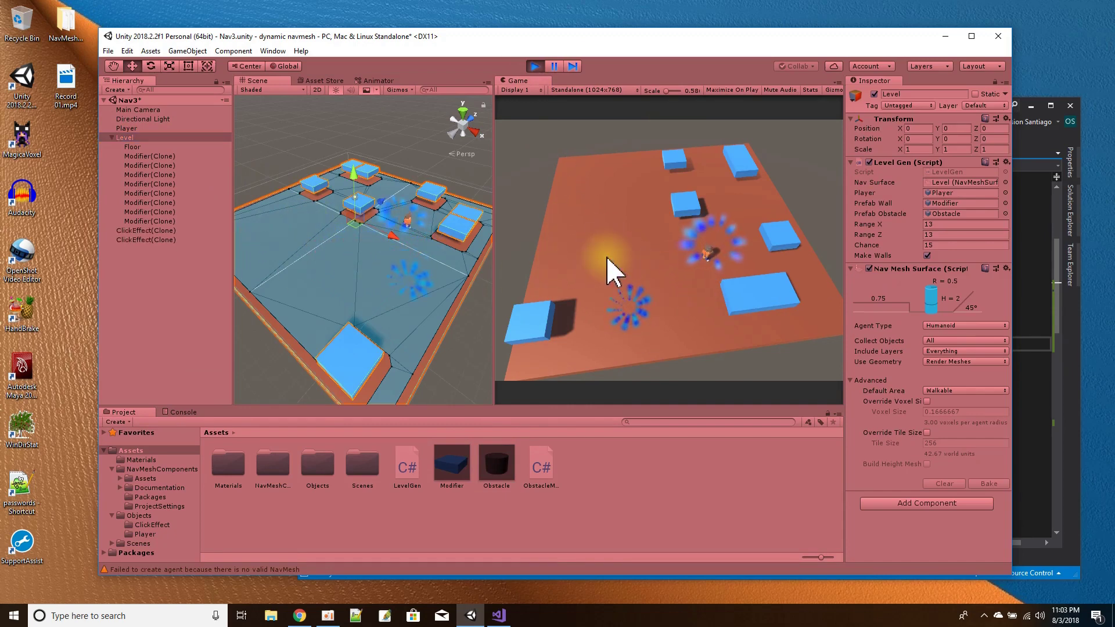
Spawn a grey obstacle cylinder, walk the player to two more spots, then stop the game.
right_click(556, 280)
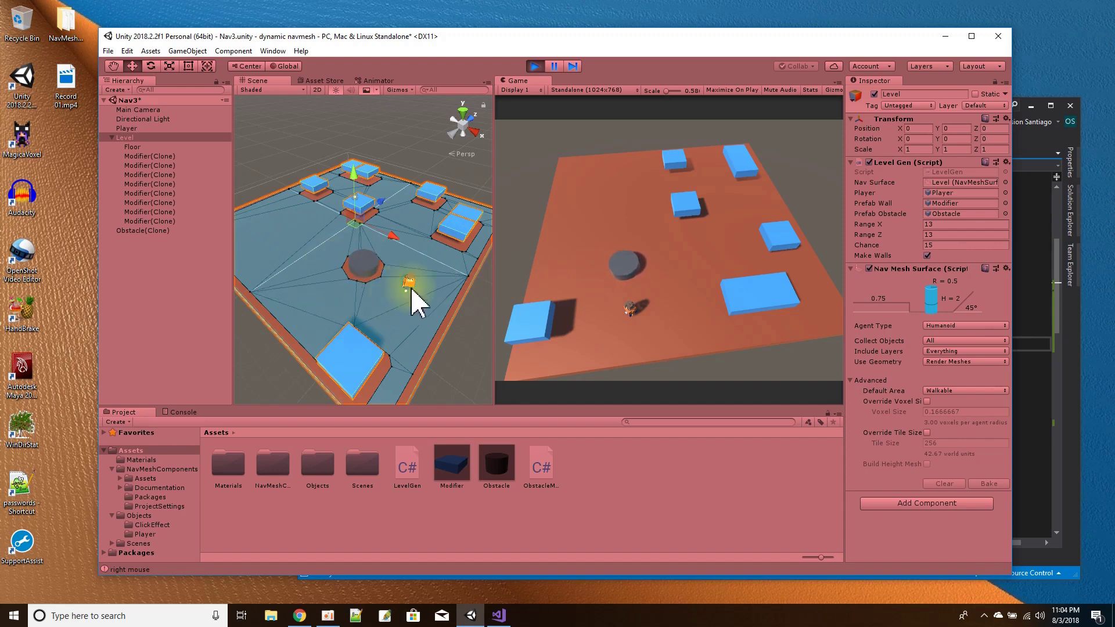
click(685, 255)
click(652, 286)
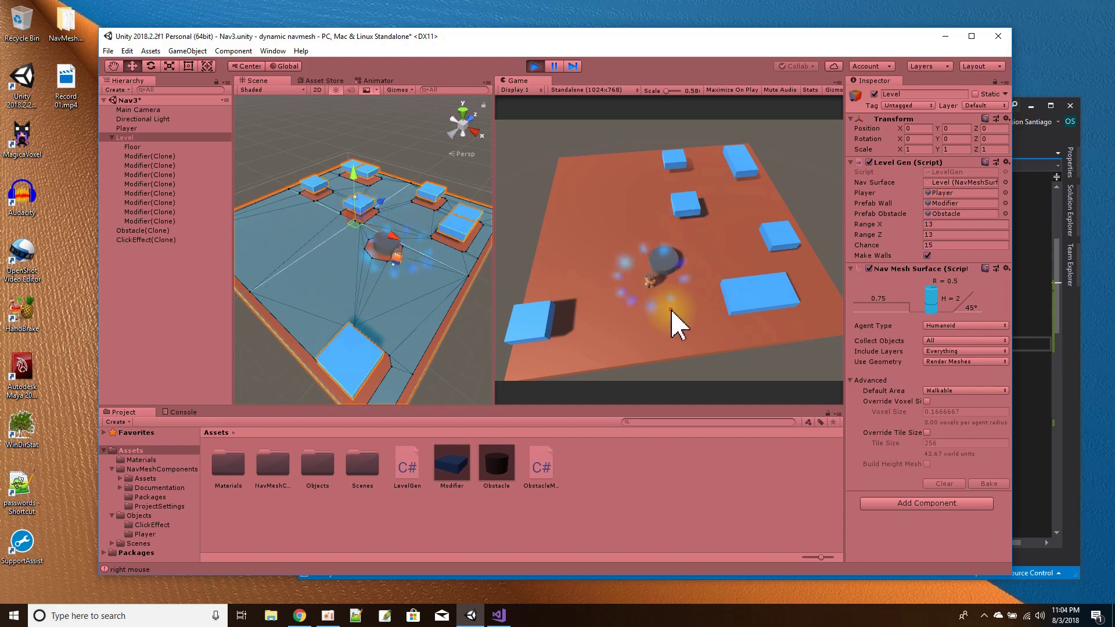
click(535, 66)
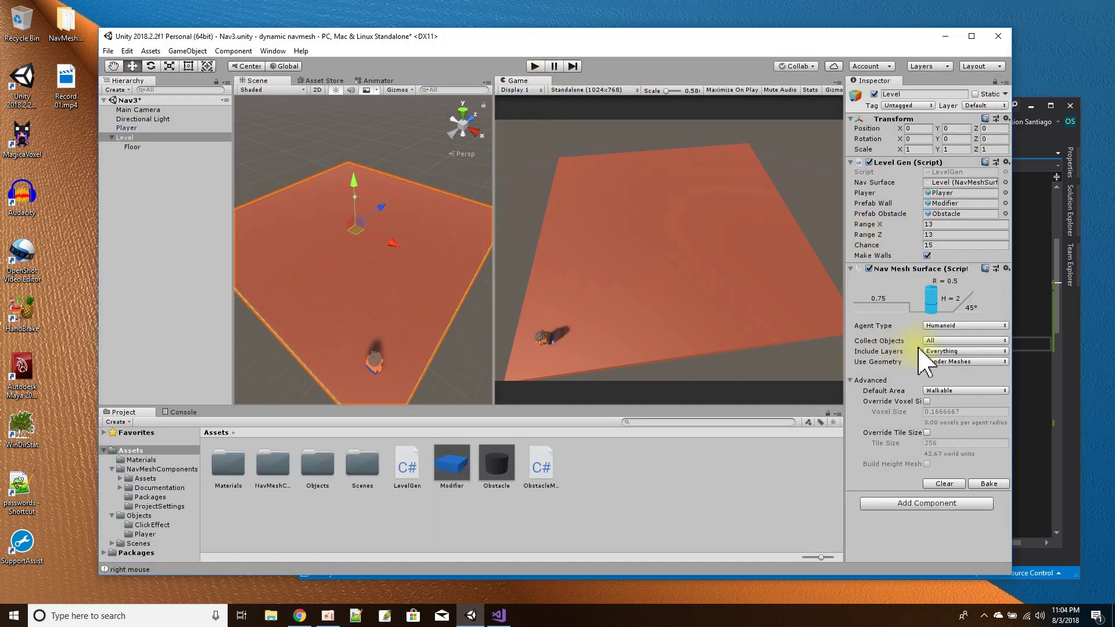
Set the Obstacle prefab's Nav Mesh Obstacle Move Threshold to 2 and start Play mode.
click(503, 460)
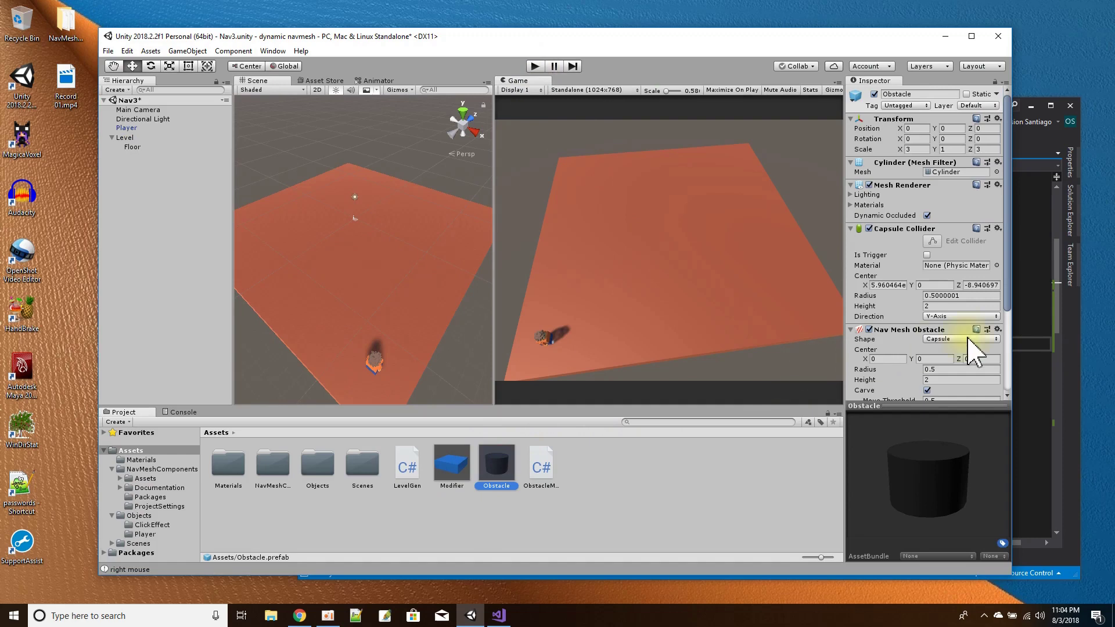
scroll(970, 349, down, 2)
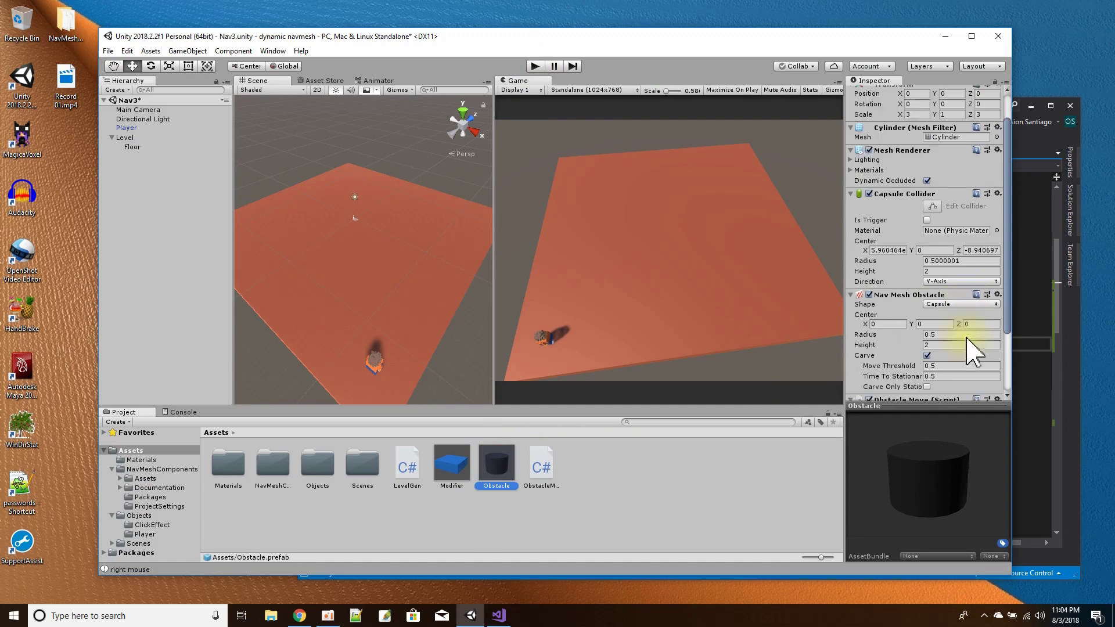
click(936, 366)
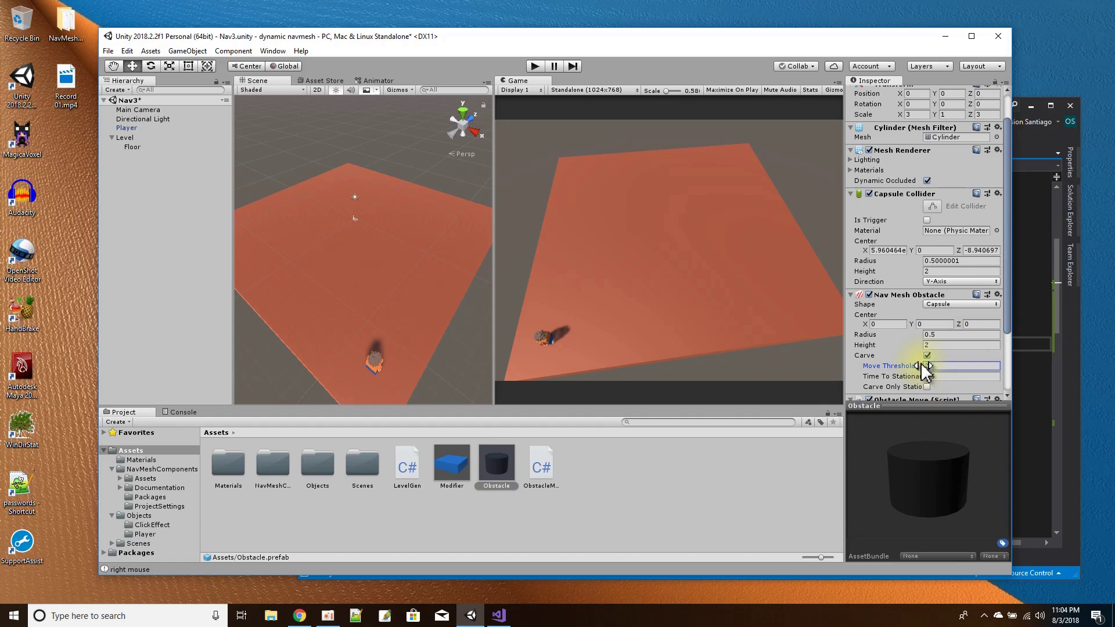
click(958, 346)
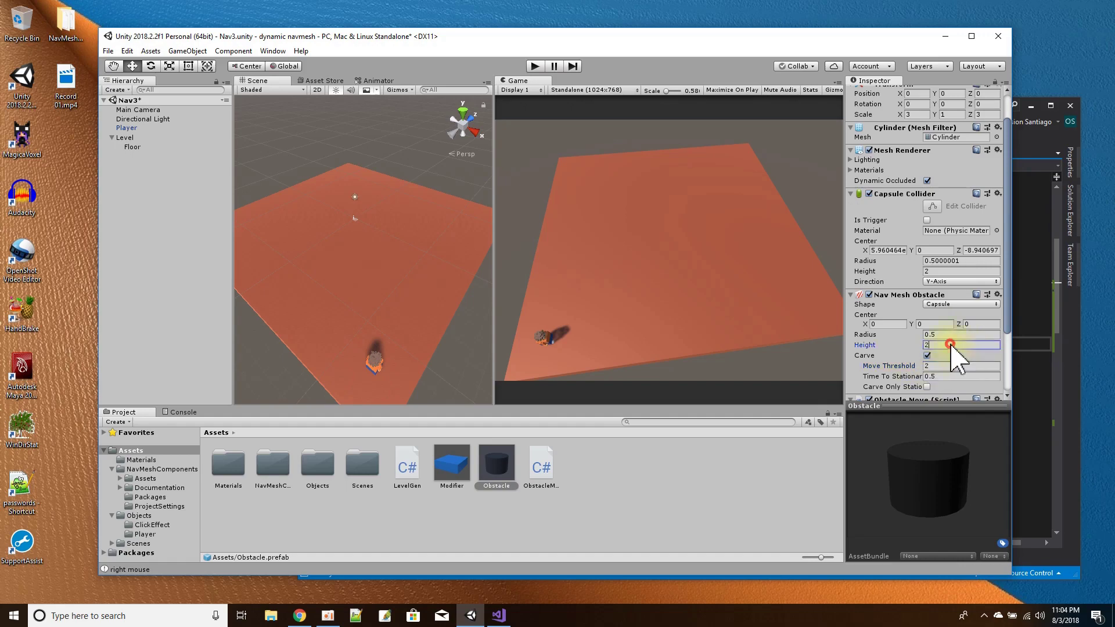
click(534, 66)
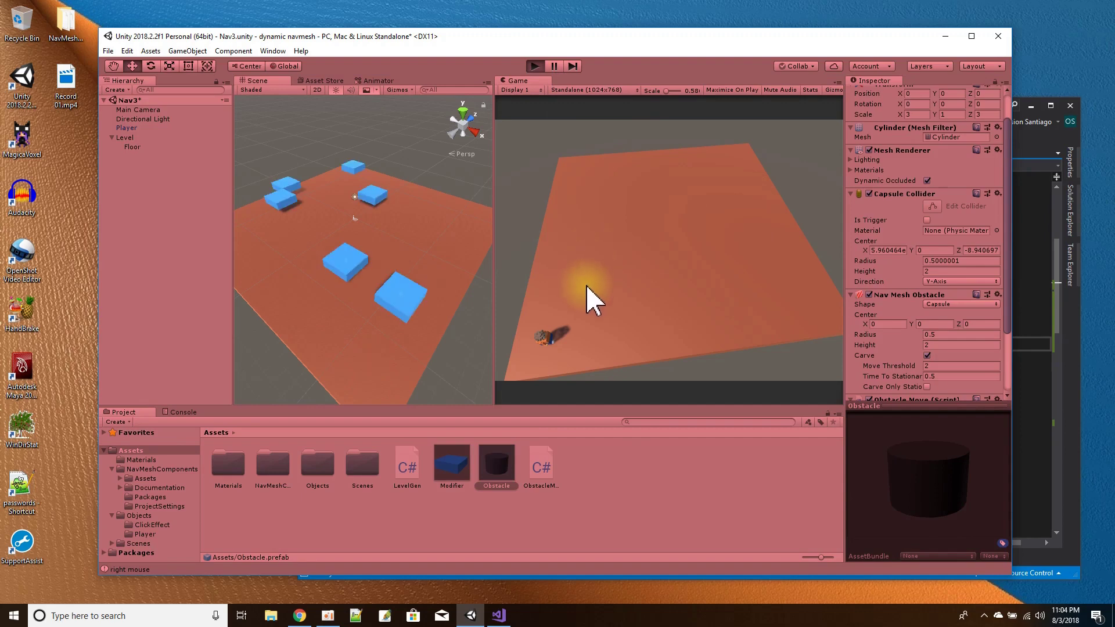
Select Level, spawn a grey carving obstacle, and move the player around it.
click(124, 137)
click(705, 276)
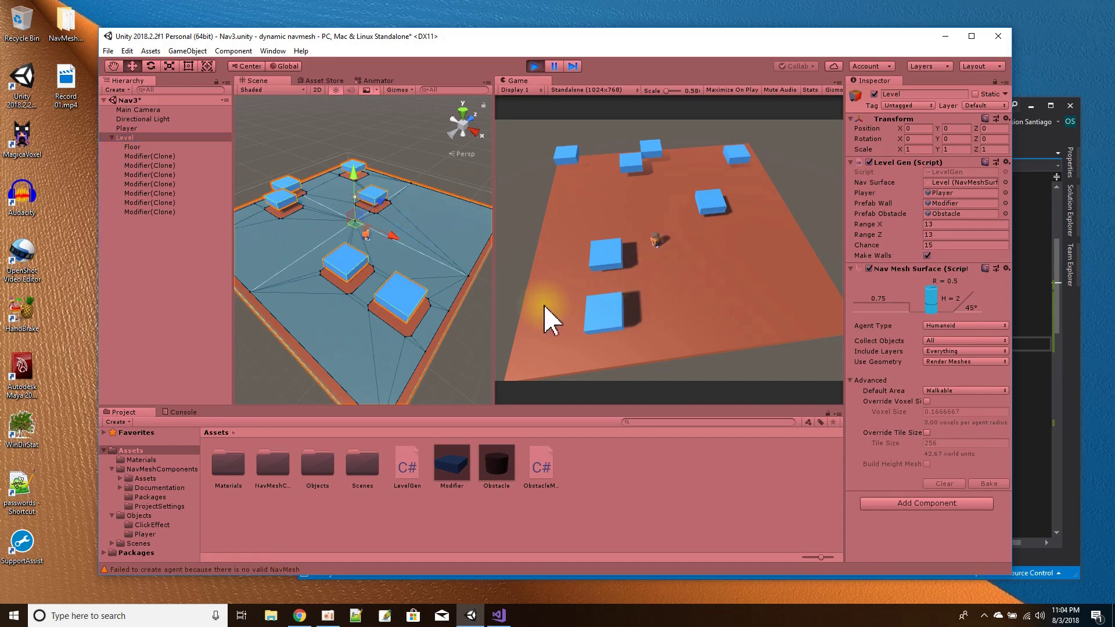
right_click(543, 262)
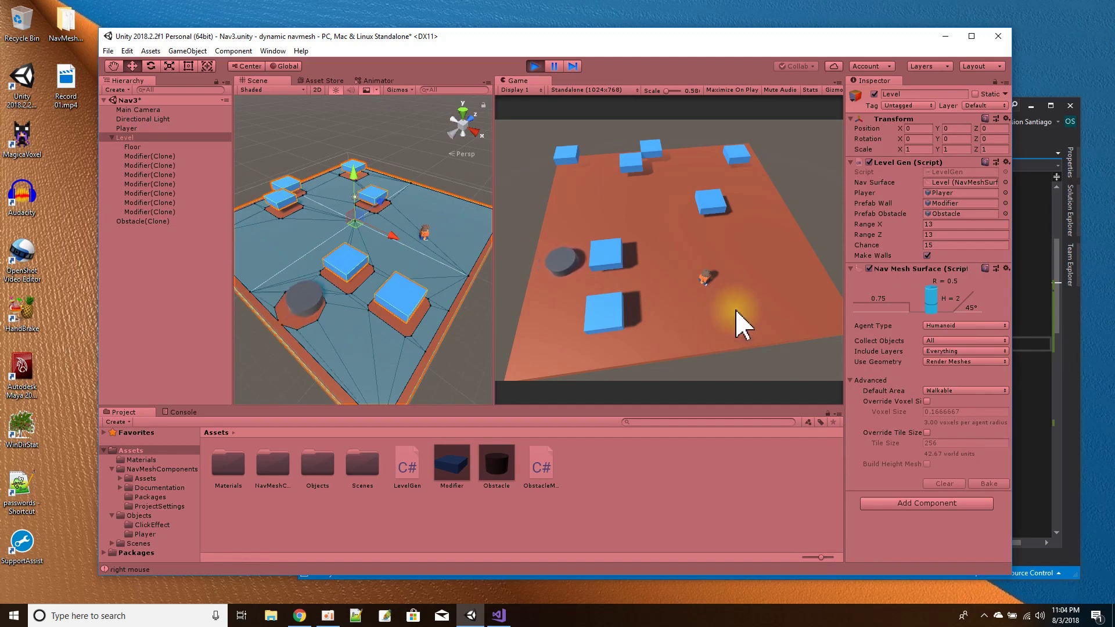
click(718, 246)
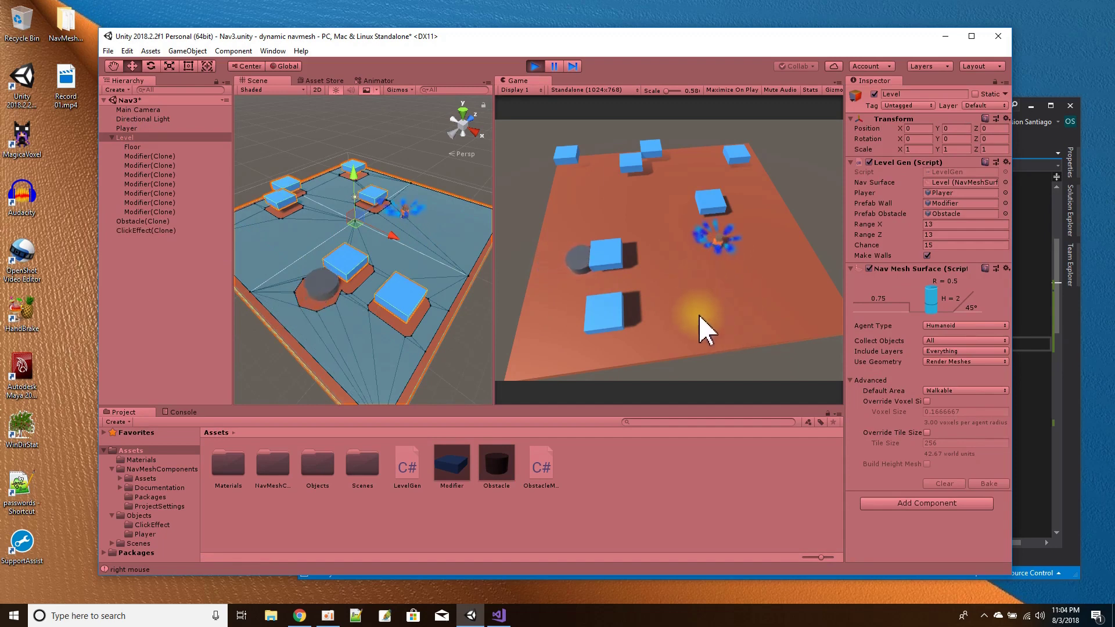
click(691, 331)
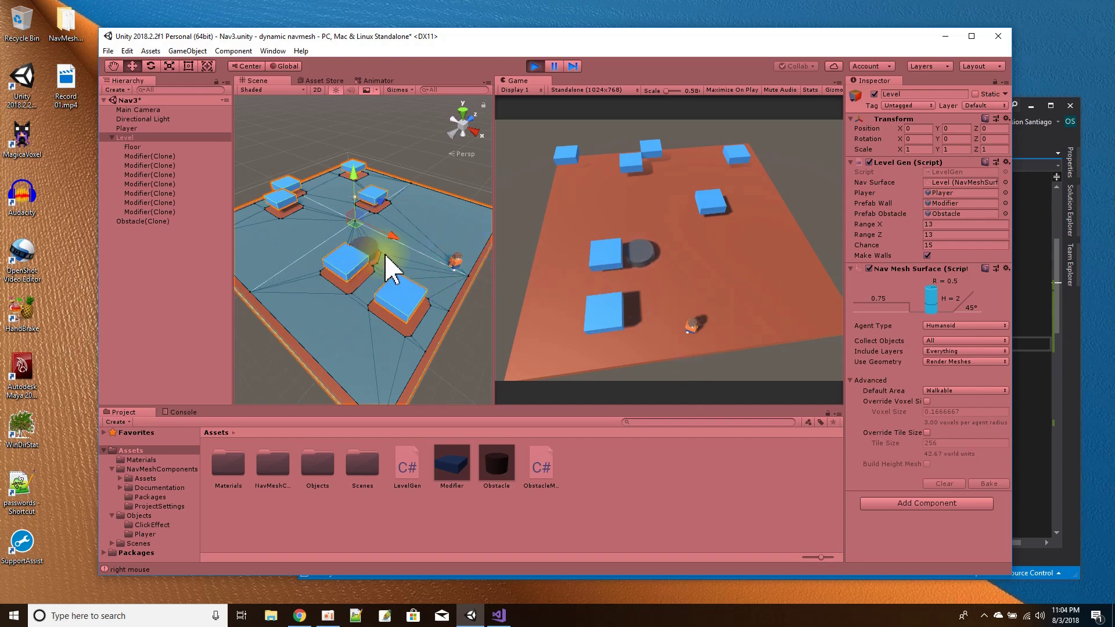
Walk the player past the obstacle toward the right side, then stop the game.
click(657, 223)
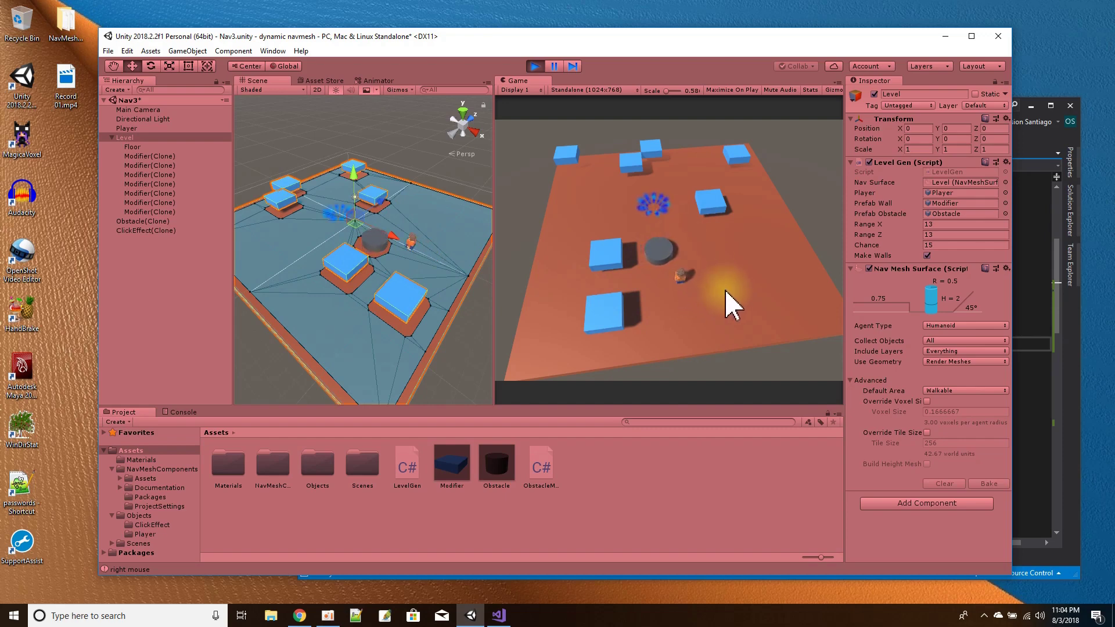
click(748, 316)
click(667, 315)
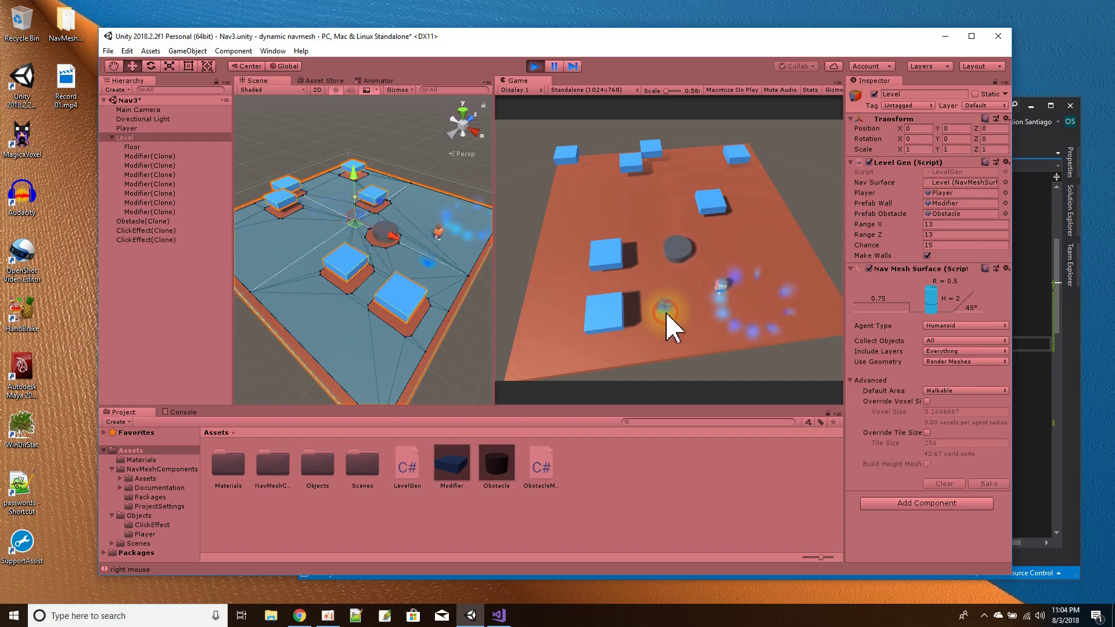
click(534, 66)
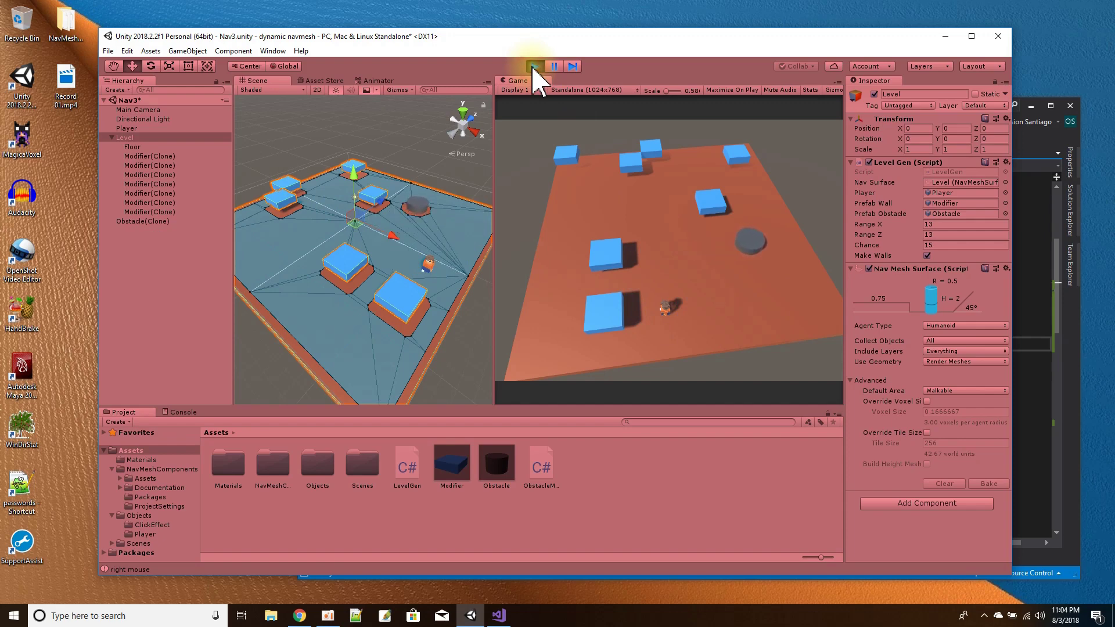
click(534, 67)
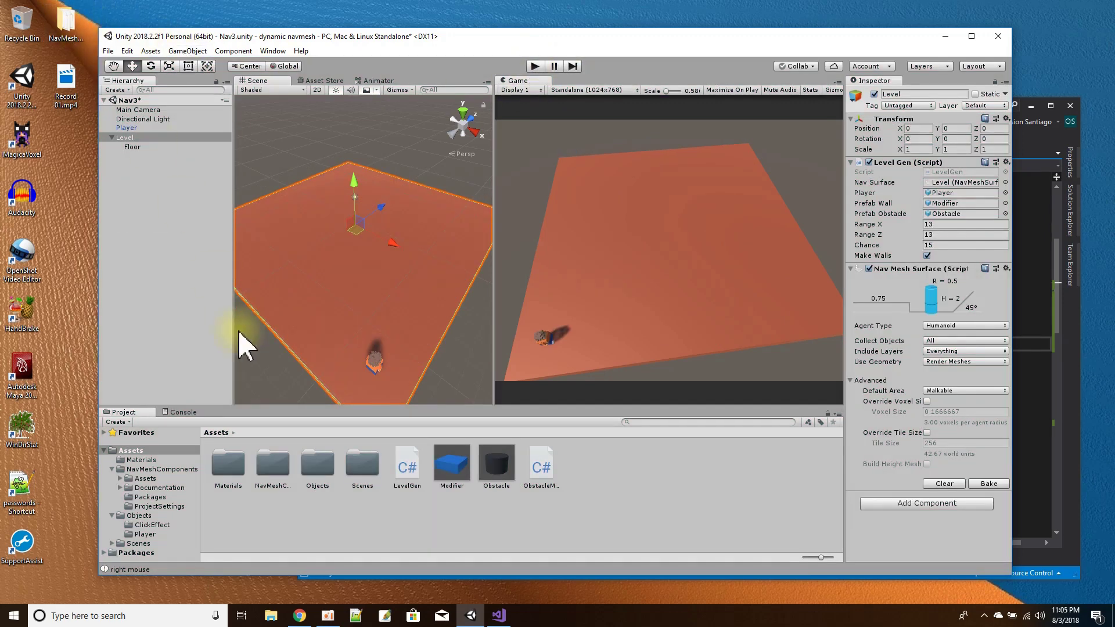
Select Level and bake its Nav Mesh Surface so the floor turns walkable blue.
click(274, 467)
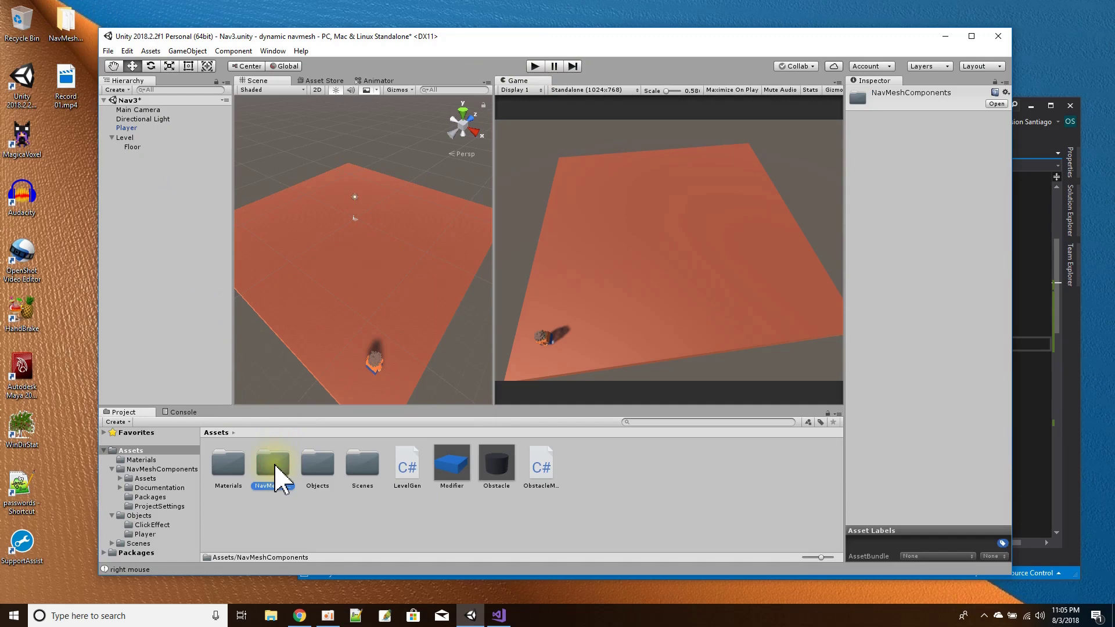
click(126, 138)
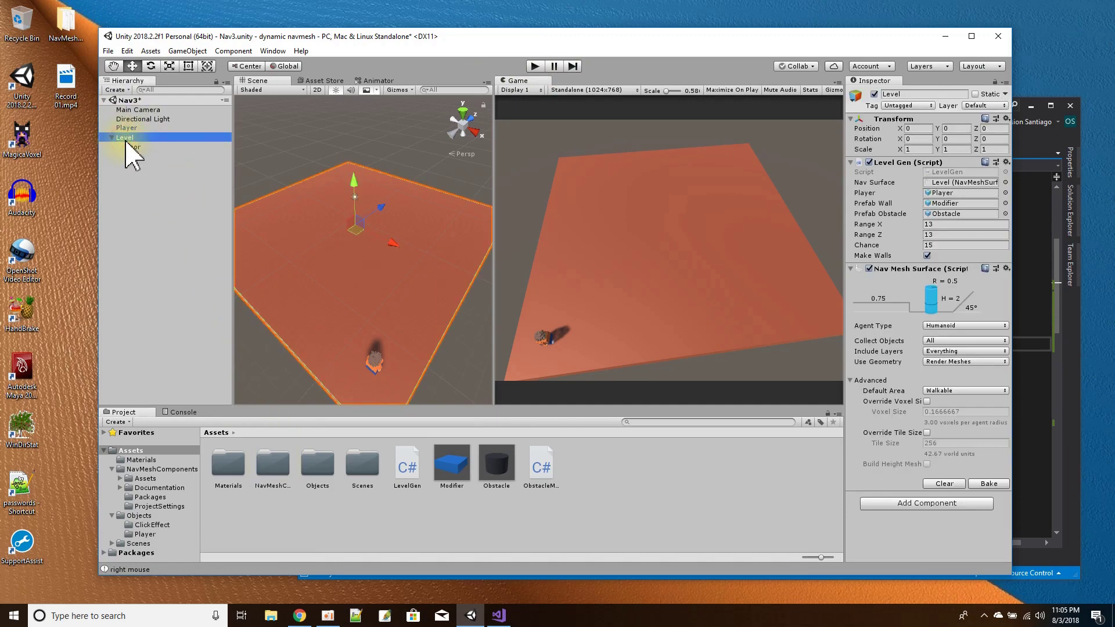
click(906, 268)
click(905, 269)
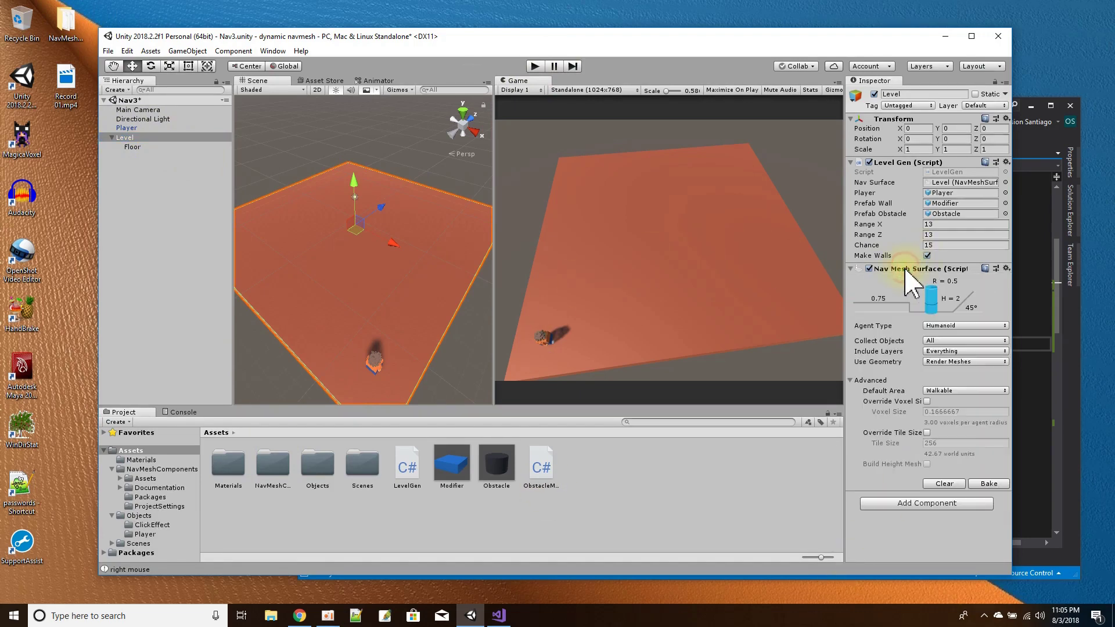
click(981, 484)
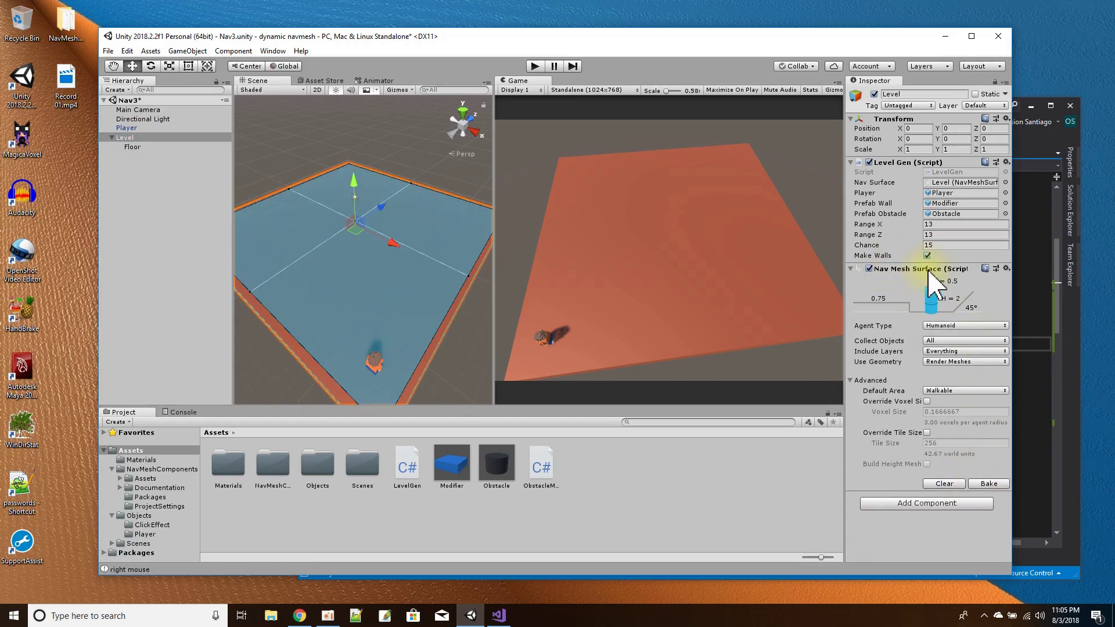
Highlight the BuildNavMesh call in the LevelGen script, then return to Unity.
click(1031, 286)
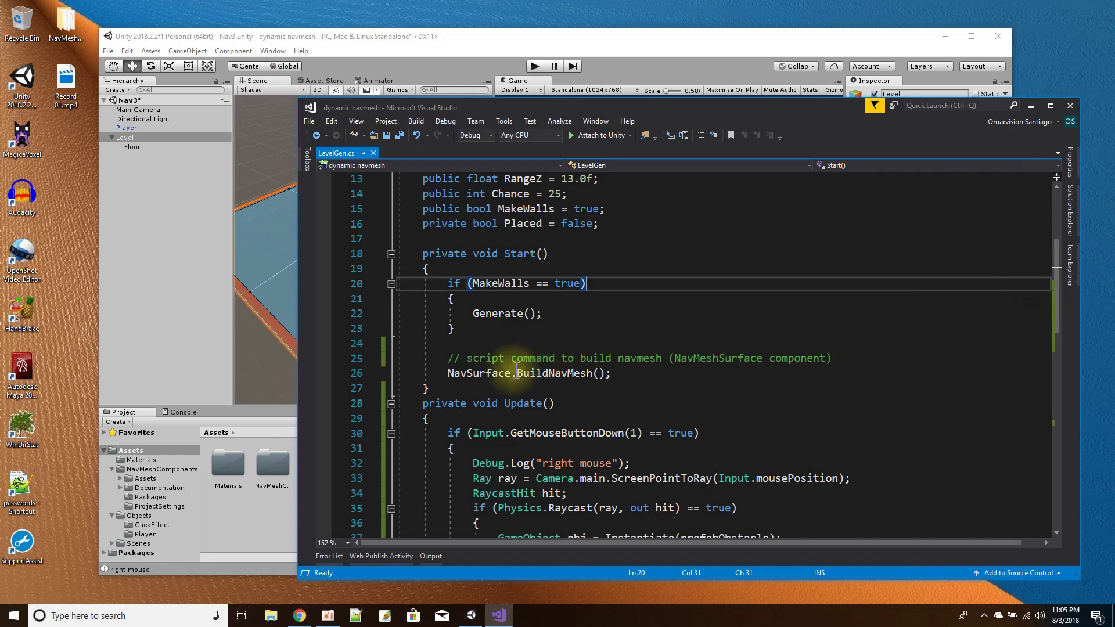
drag(511, 373, 638, 374)
click(488, 37)
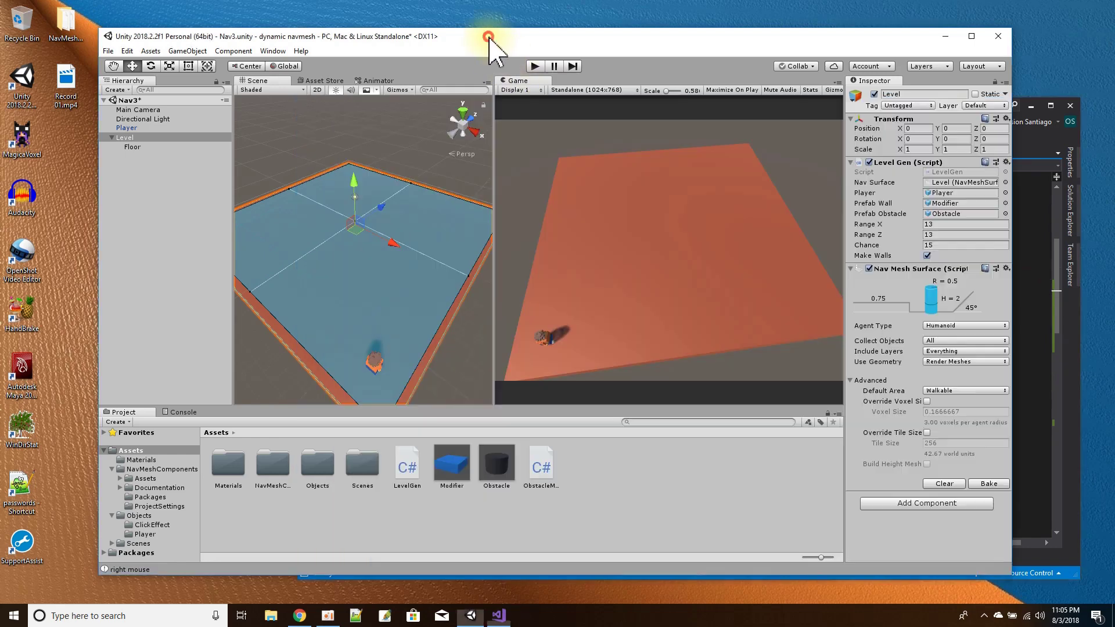
Drop a blue Modifier cube on the floor, rebake Level's navmesh, then add a grey Obstacle cylinder.
drag(459, 477, 364, 309)
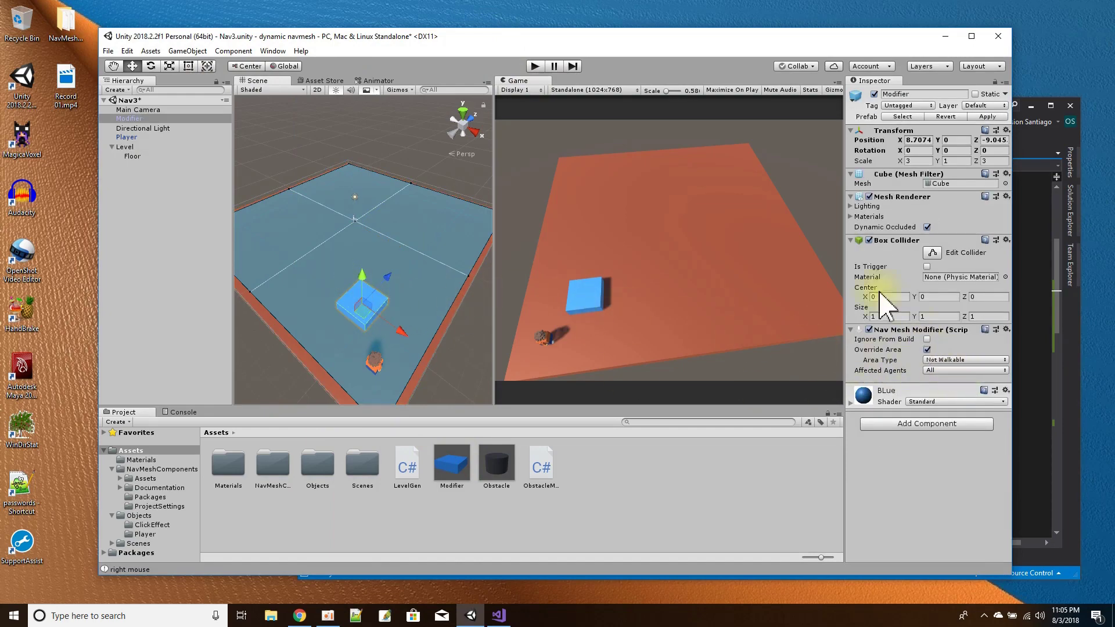
click(123, 146)
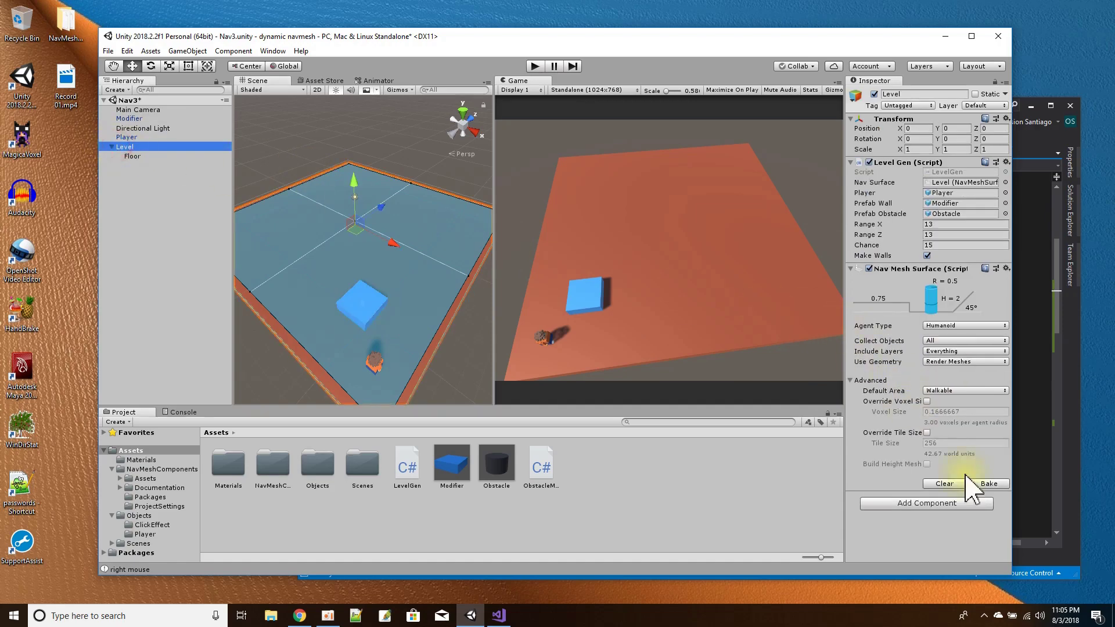
click(989, 483)
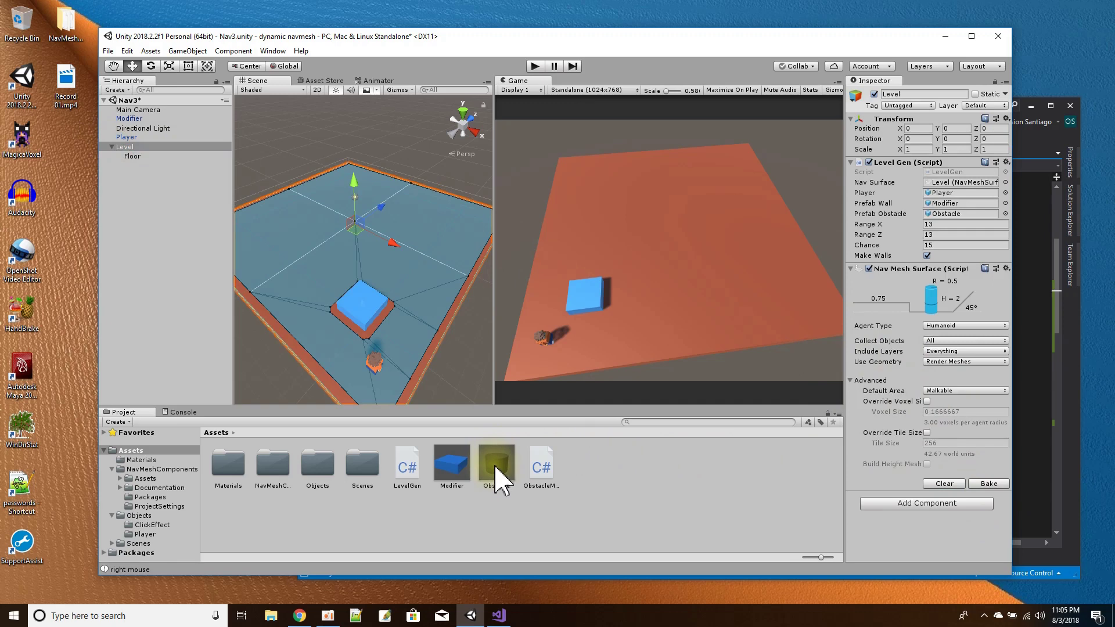
drag(497, 473, 413, 248)
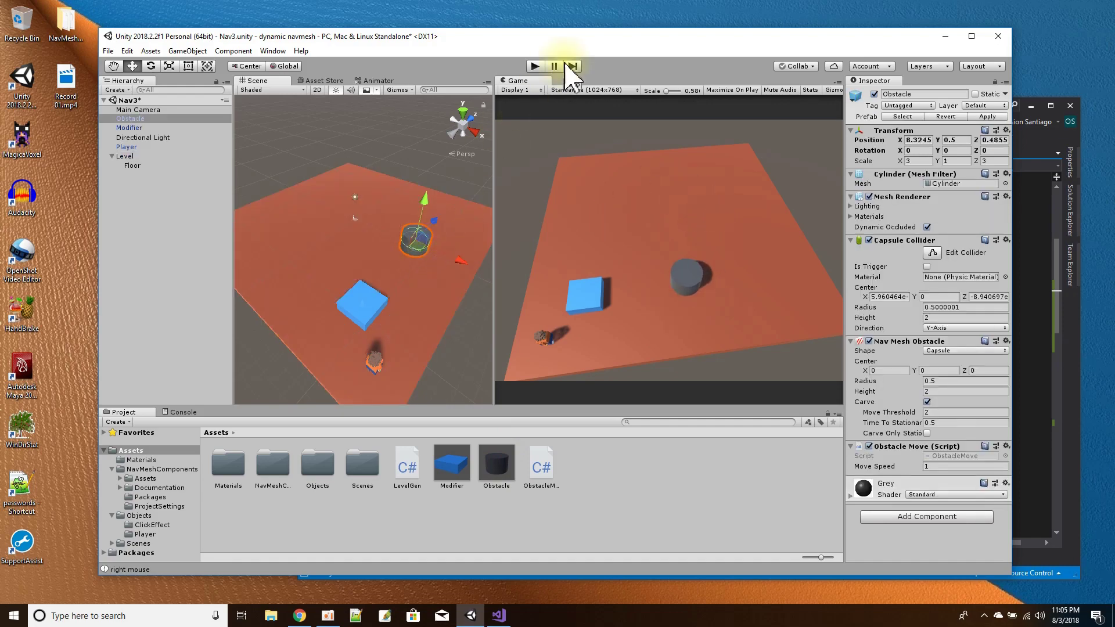